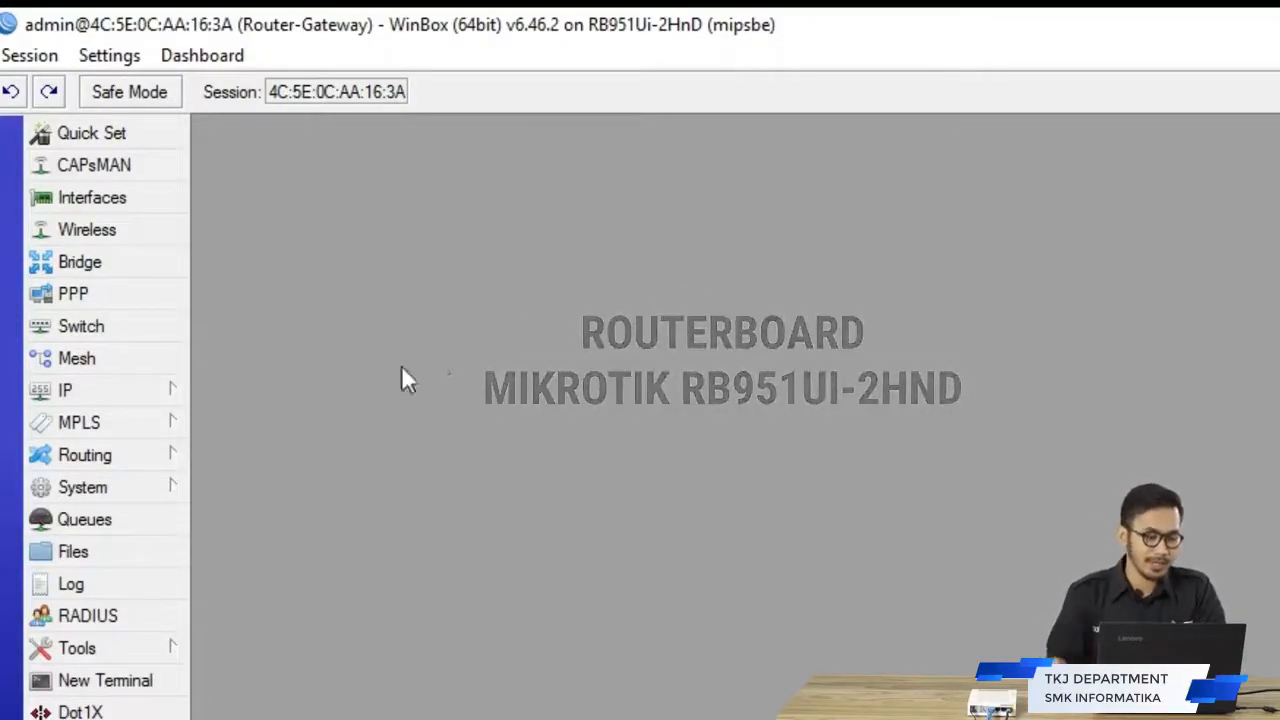
Step: Examine the router's IP address list, checking the Main Link, Backup Link and LAN entries and their interfaces
{"action": "left_click", "coordinate": [168, 392]}
{"action": "left_click", "coordinate": [237, 350]}
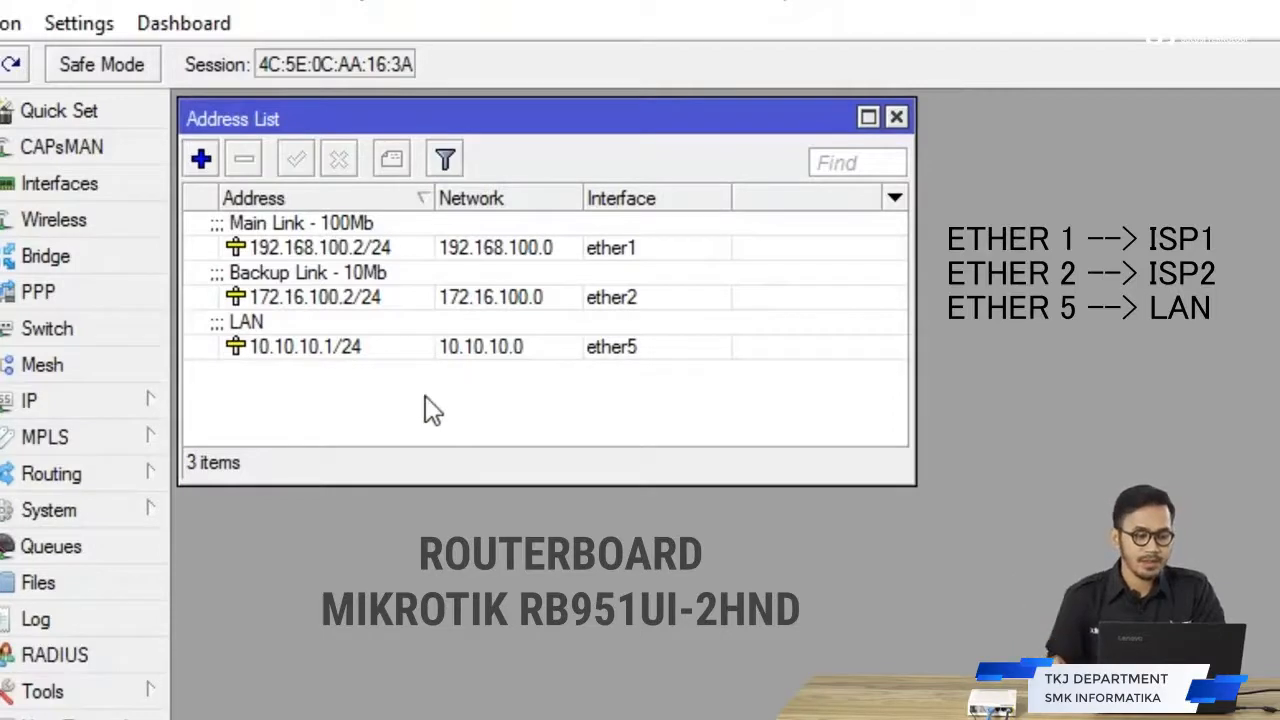
{"action": "left_click", "coordinate": [356, 254]}
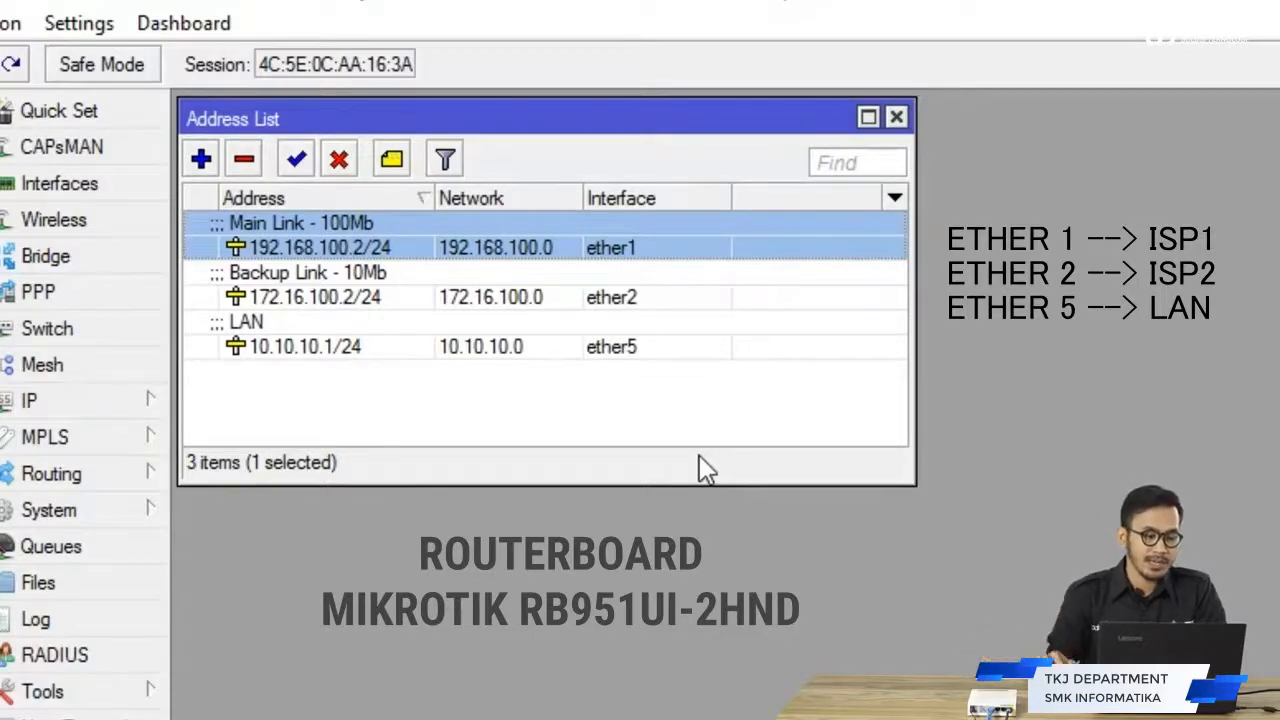
{"action": "left_click", "coordinate": [480, 305]}
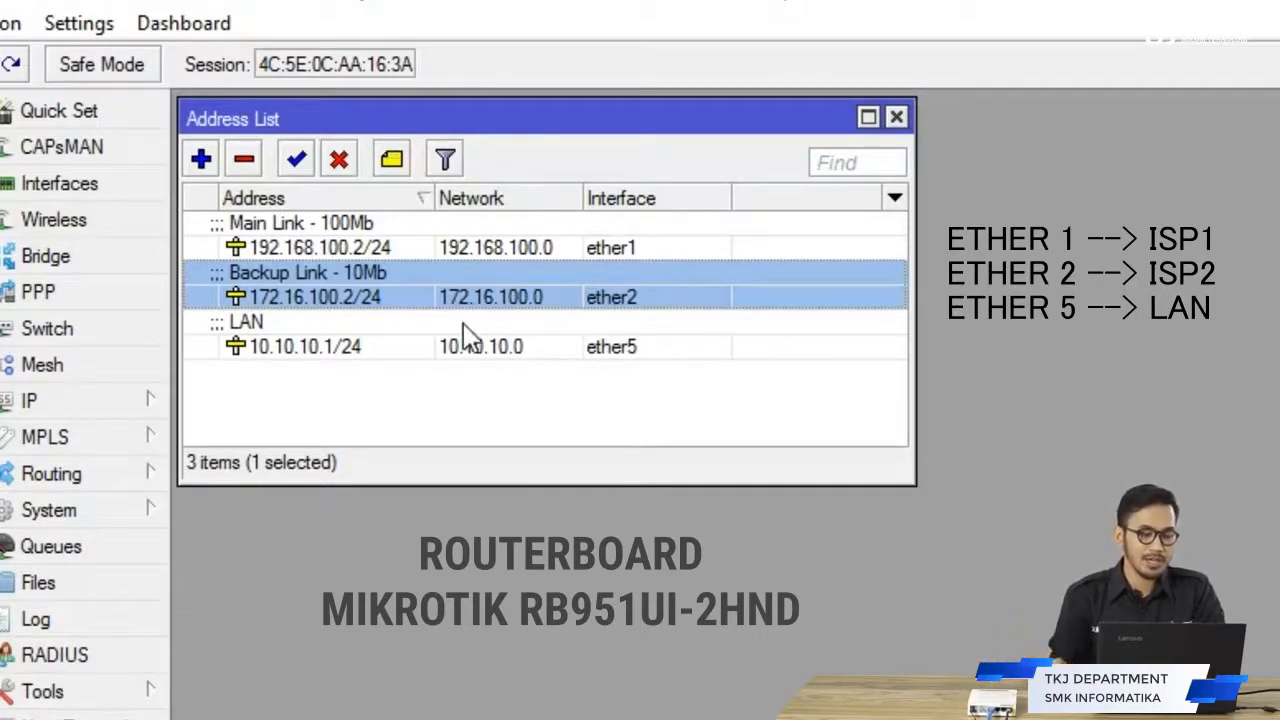
{"action": "left_click", "coordinate": [462, 342]}
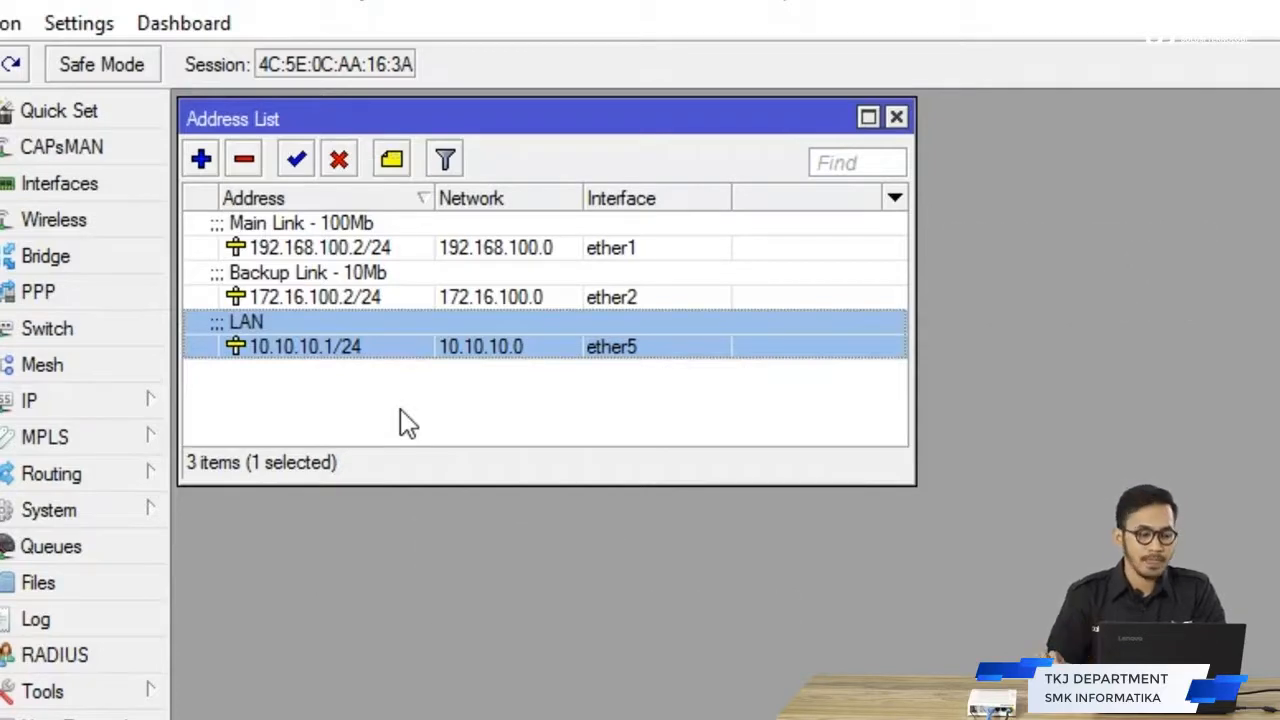
{"action": "left_click", "coordinate": [897, 117]}
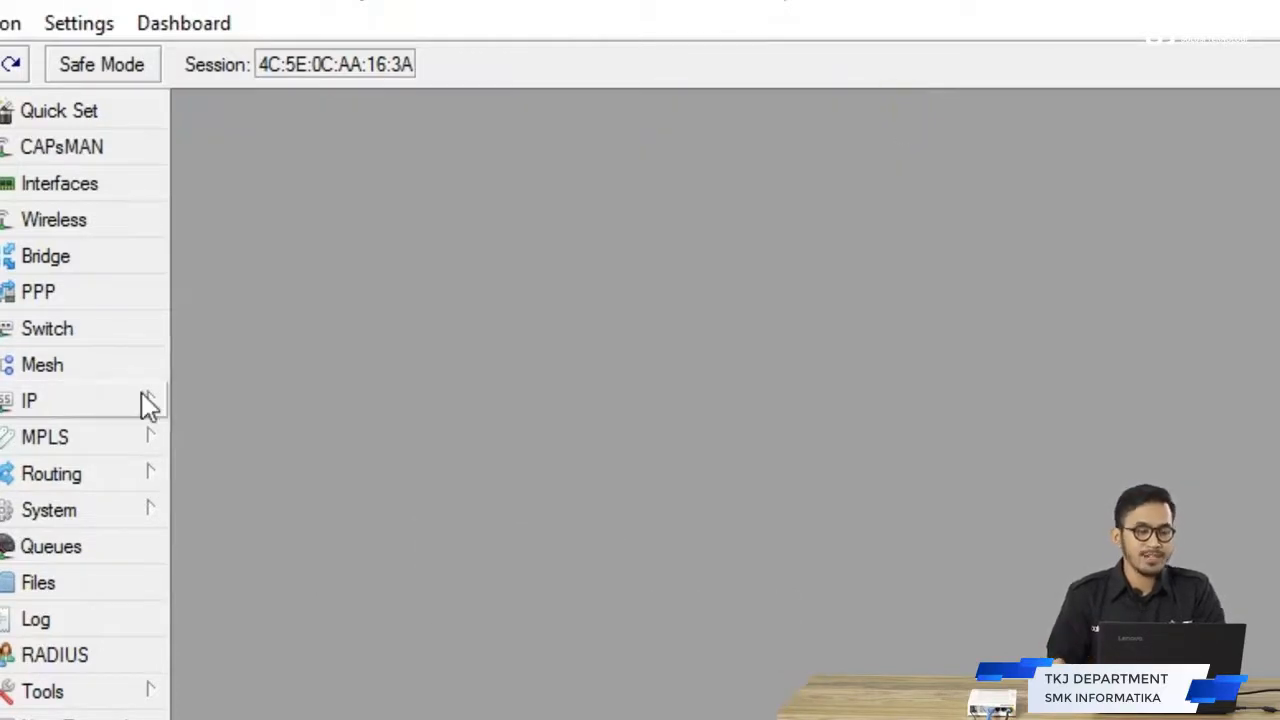
Step: Check the router's DNS settings, going through the three server addresses and the remote requests option
{"action": "left_click", "coordinate": [141, 400]}
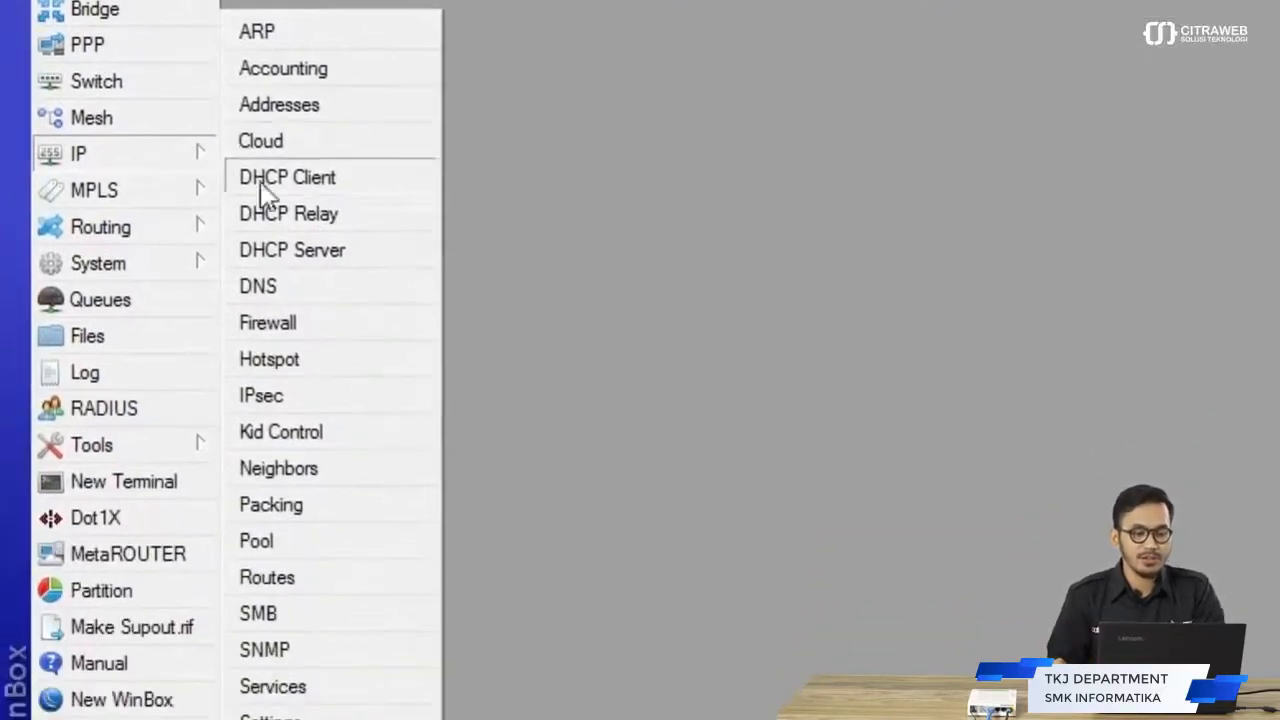
{"action": "left_click", "coordinate": [255, 533]}
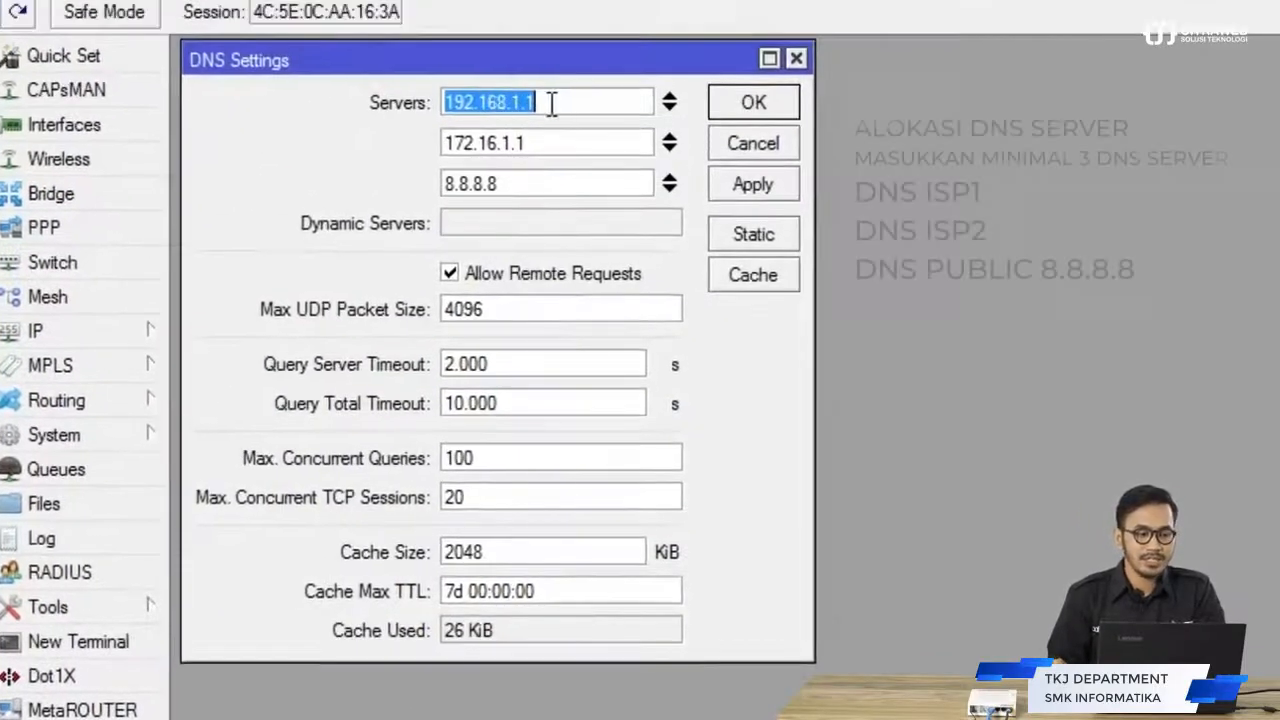
{"action": "left_click", "coordinate": [557, 102]}
{"action": "left_click_drag", "start_coordinate": [557, 102], "coordinate": [432, 104]}
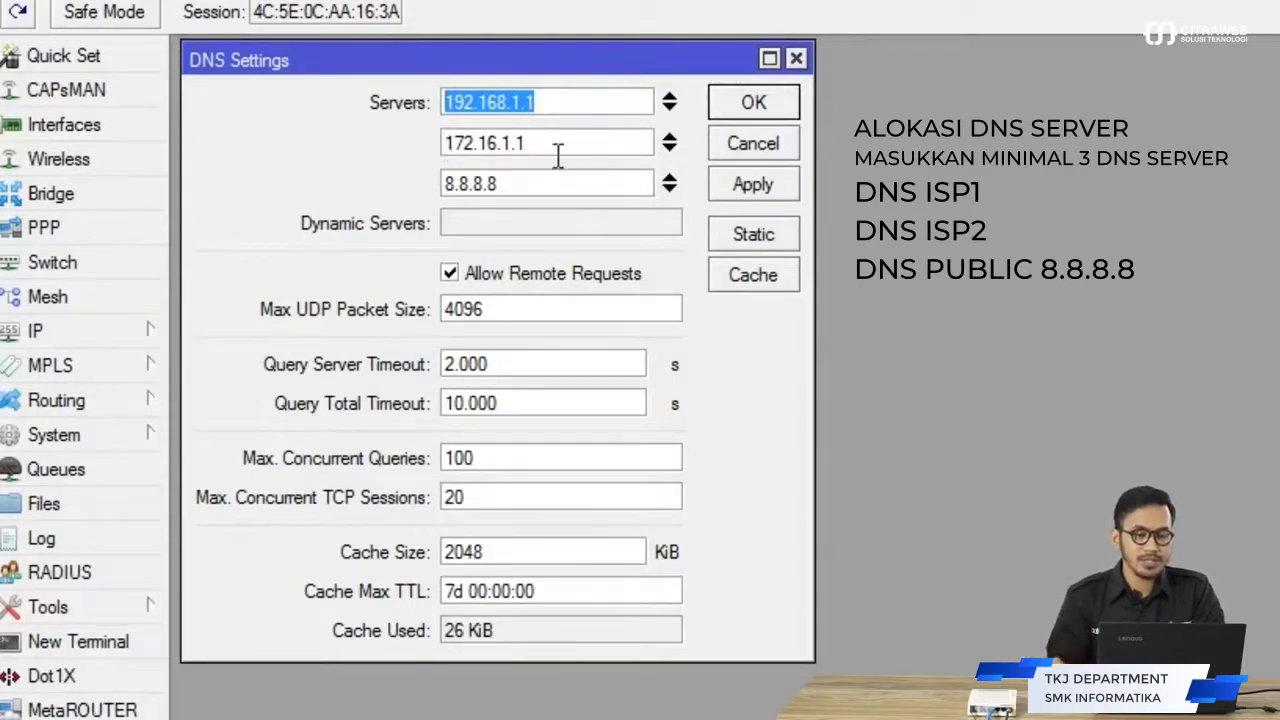
{"action": "left_click_drag", "start_coordinate": [551, 143], "coordinate": [438, 146]}
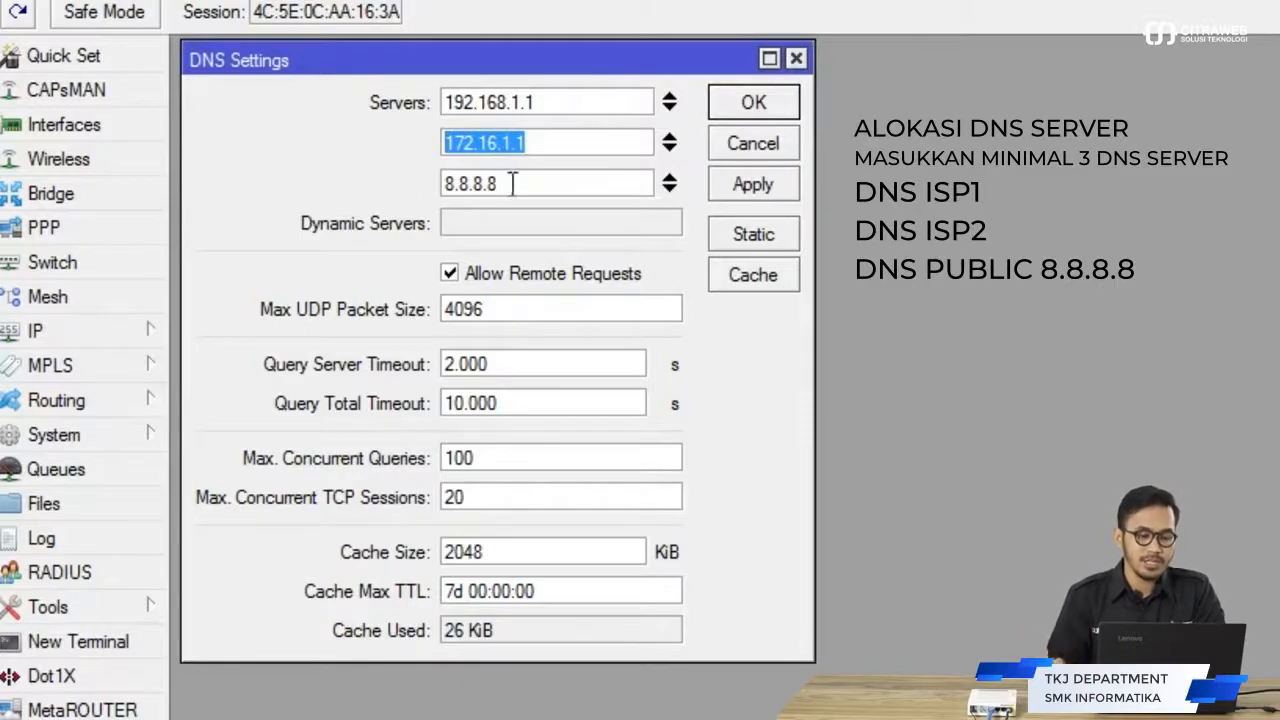
{"action": "left_click_drag", "start_coordinate": [513, 183], "coordinate": [434, 185]}
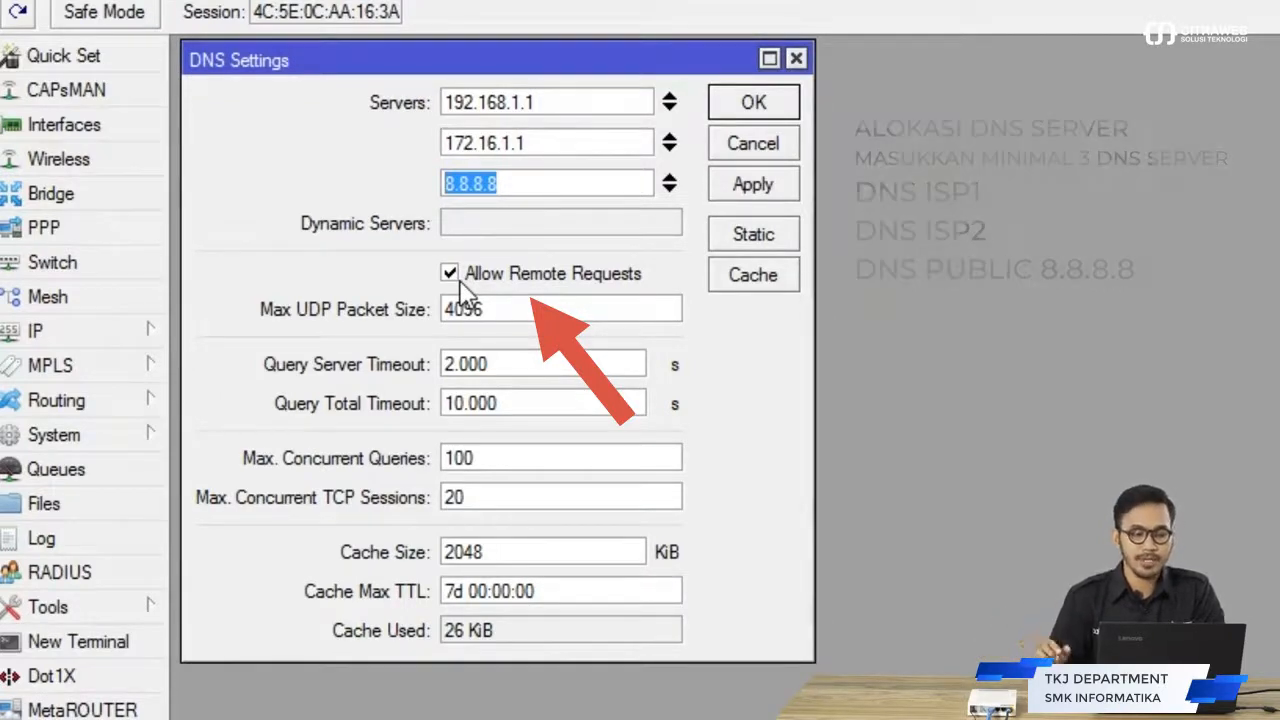
{"action": "left_click", "coordinate": [738, 110]}
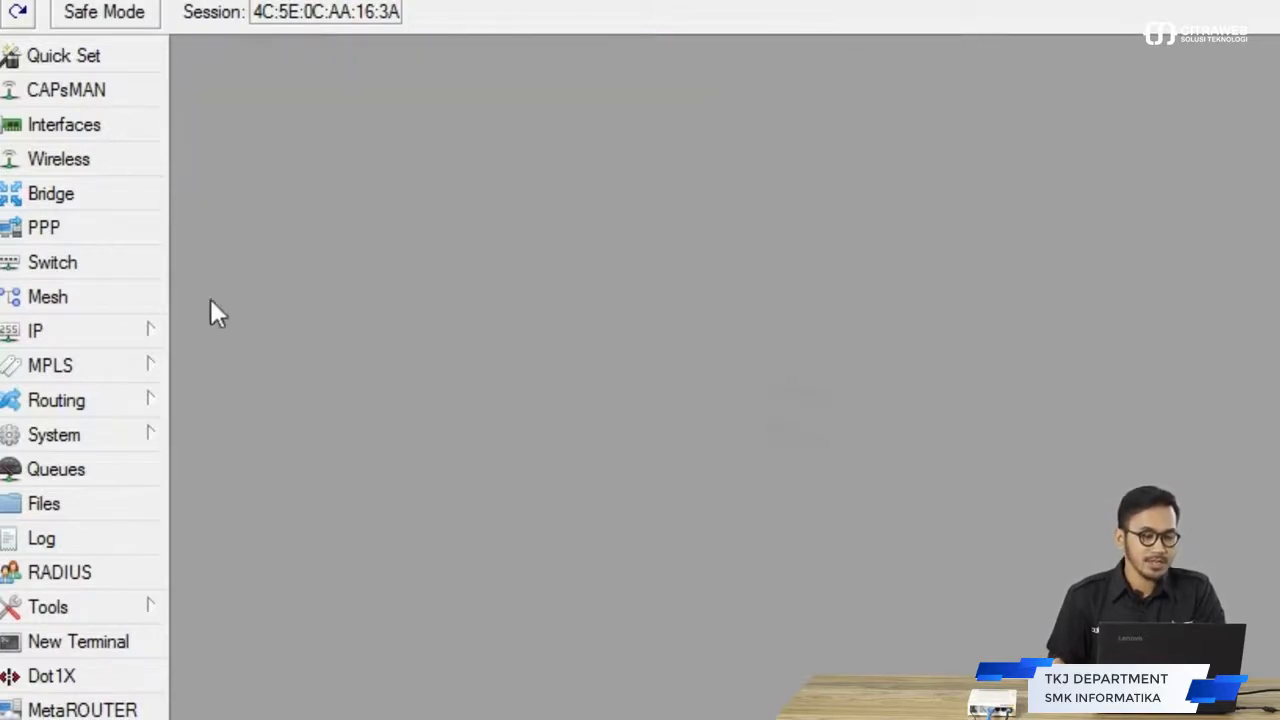
Step: Check the masquerade rules in the firewall's NAT configuration and their outgoing interfaces
{"action": "left_click", "coordinate": [155, 328]}
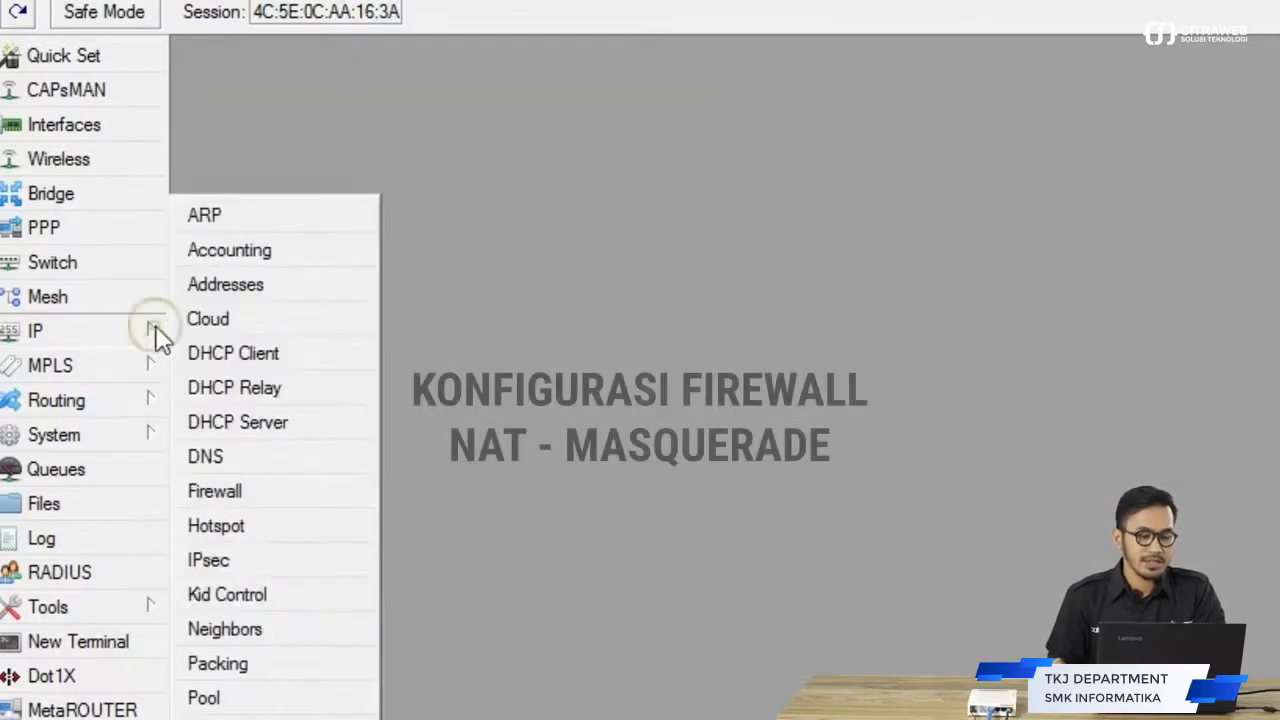
{"action": "left_click", "coordinate": [258, 497]}
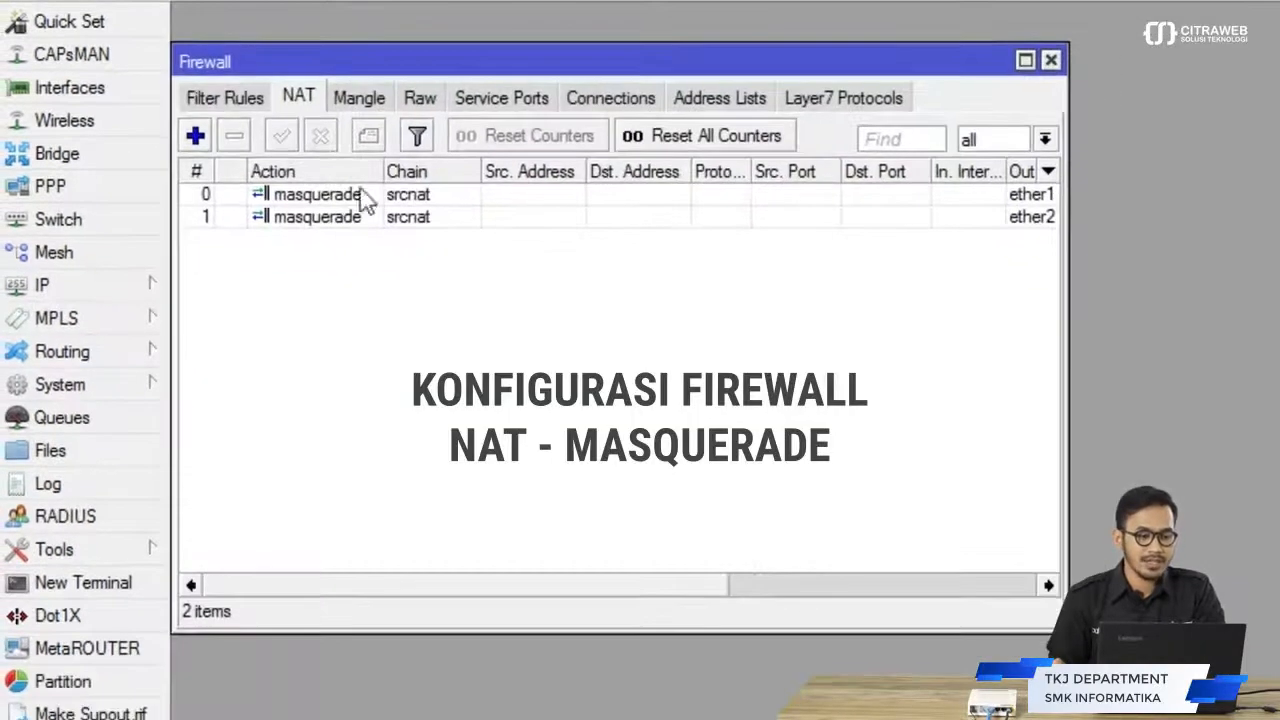
{"action": "left_click_drag", "start_coordinate": [380, 170], "coordinate": [367, 173]}
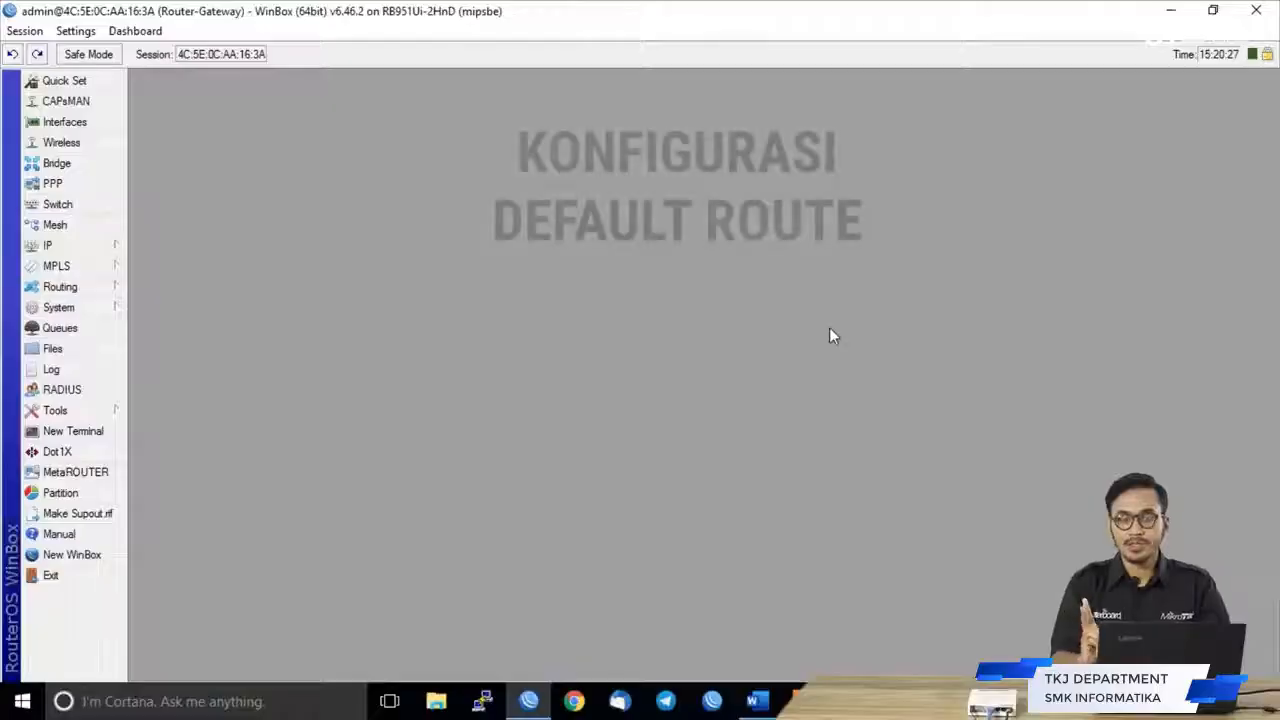
Step: Add a default route for destination 0.0.0.0/0 with gateway 192.168.100.1 to the IP route list
{"action": "left_click", "coordinate": [116, 247]}
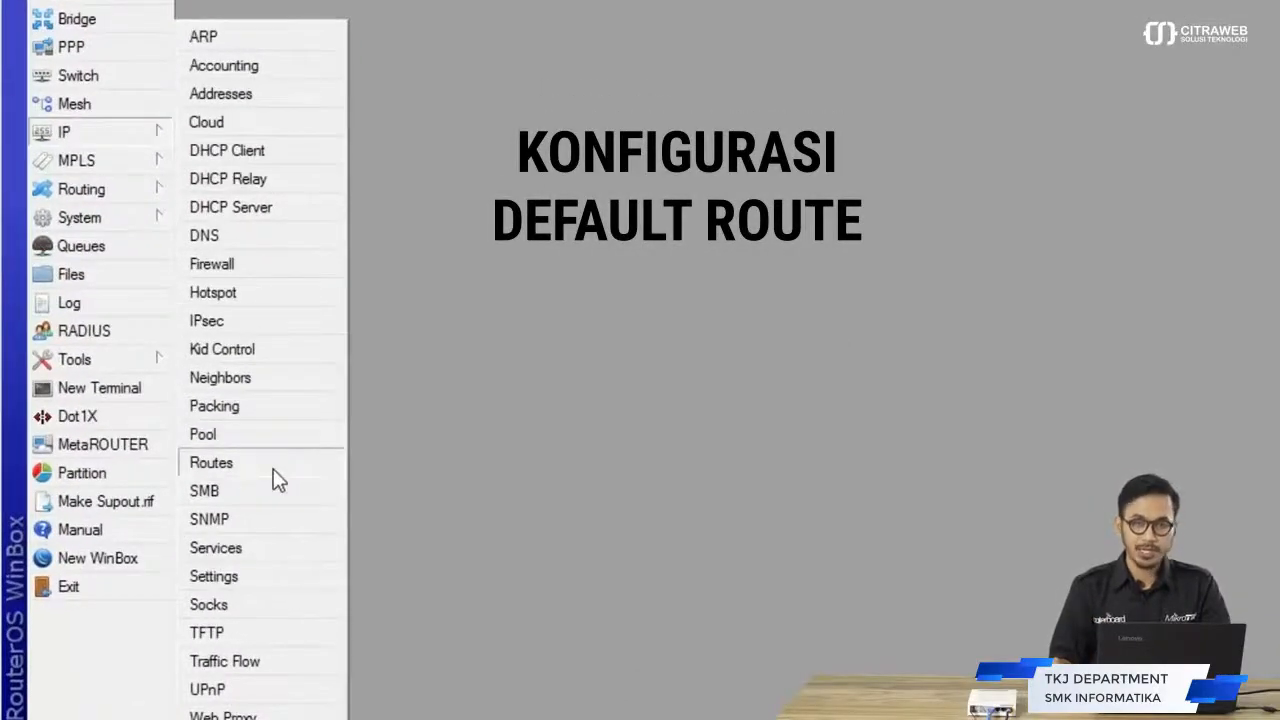
{"action": "left_click", "coordinate": [272, 470]}
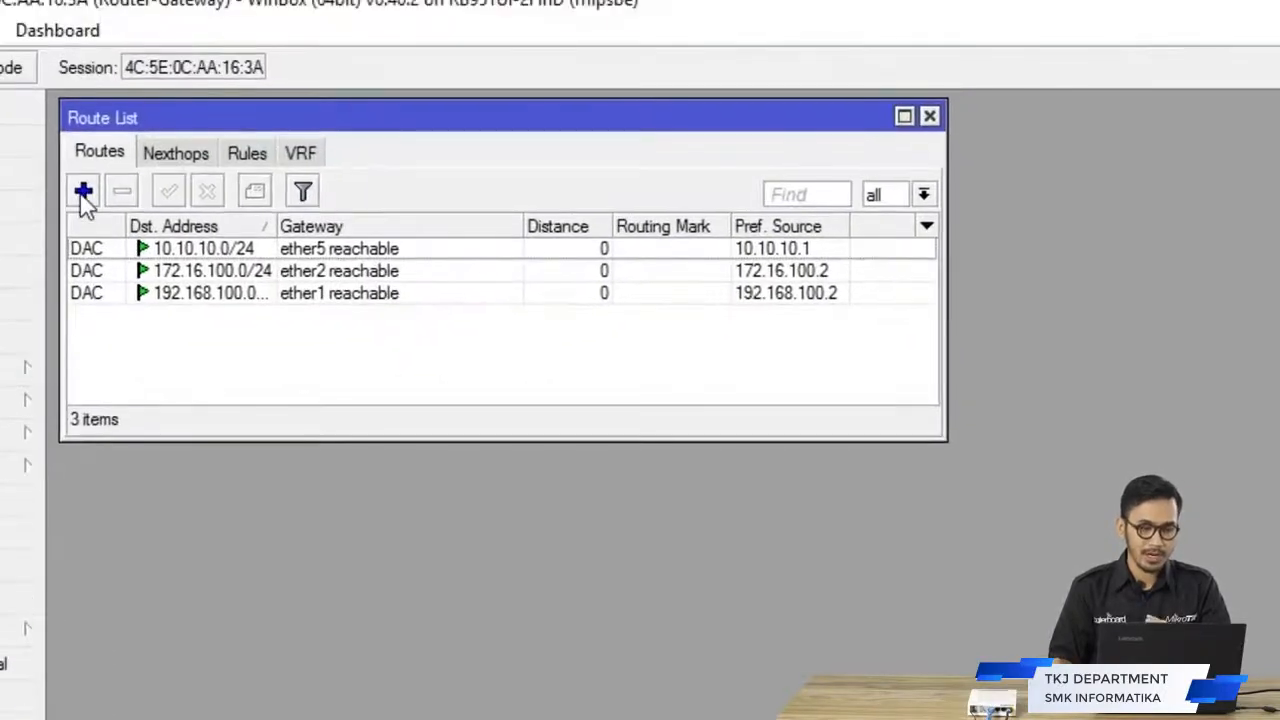
{"action": "left_click", "coordinate": [208, 0]}
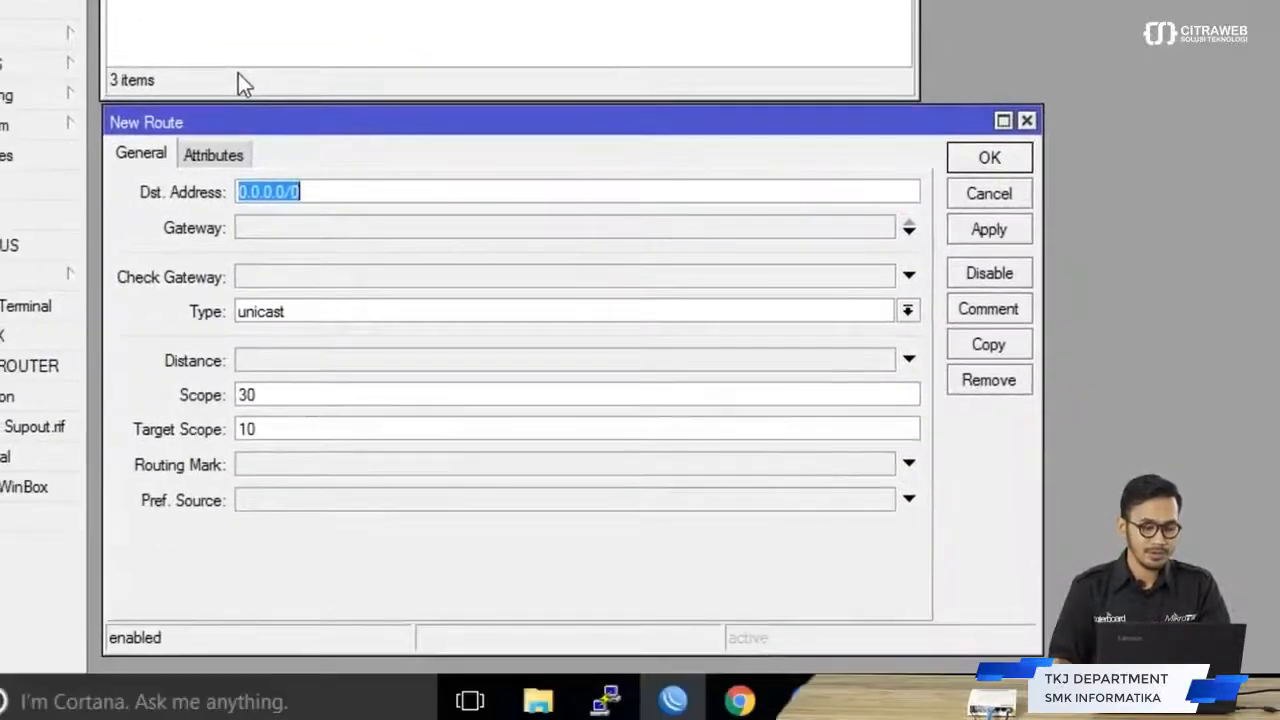
{"action": "left_click_drag", "start_coordinate": [310, 188], "coordinate": [193, 184]}
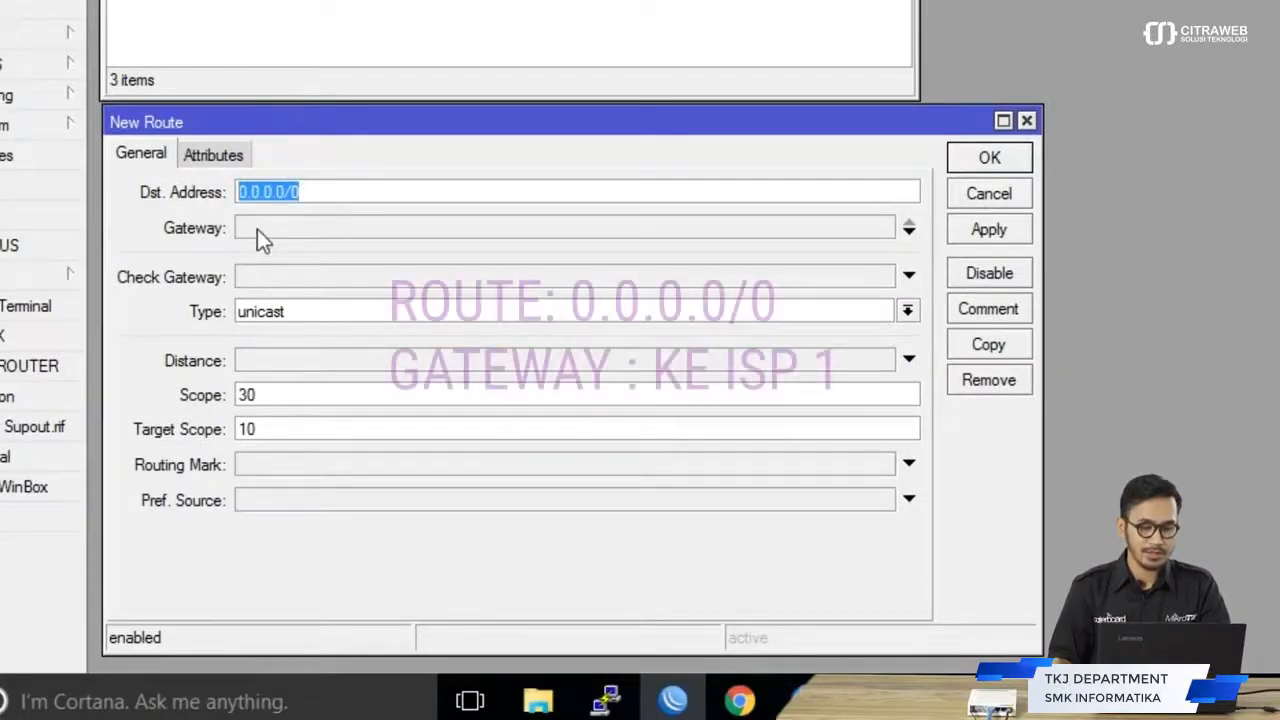
{"action": "left_click", "coordinate": [257, 229]}
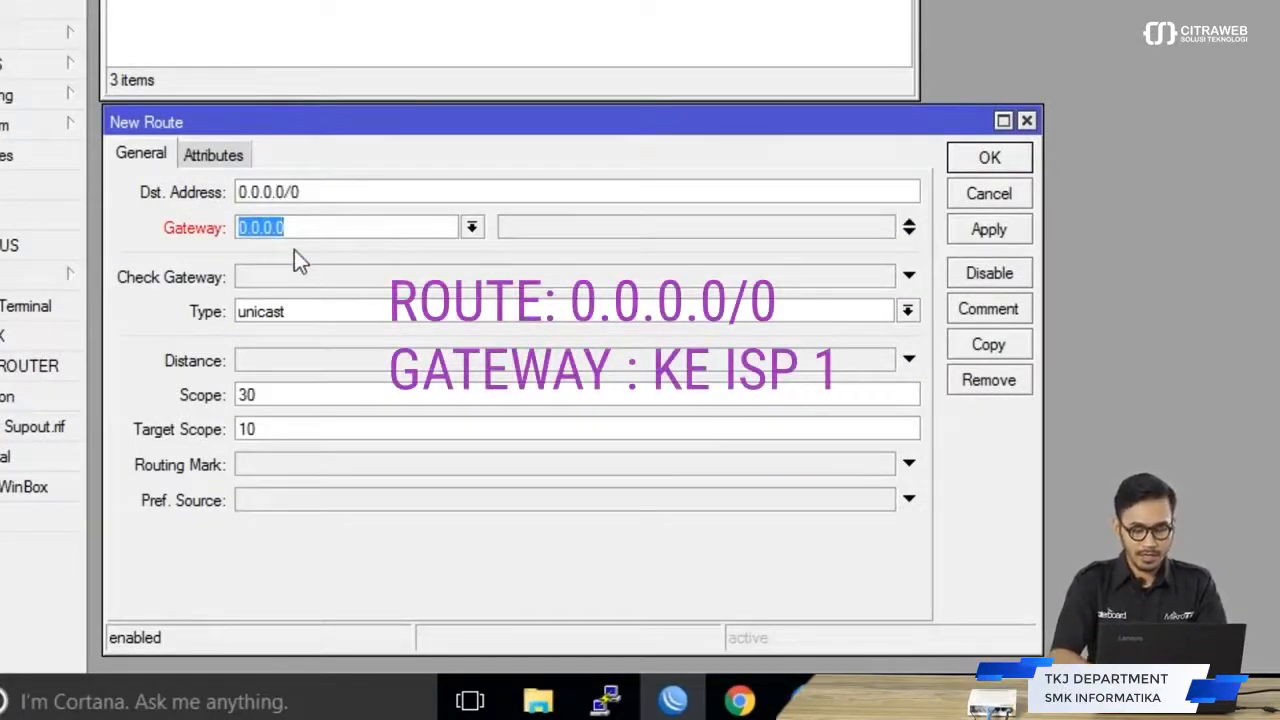
{"action": "type", "text": "192"}
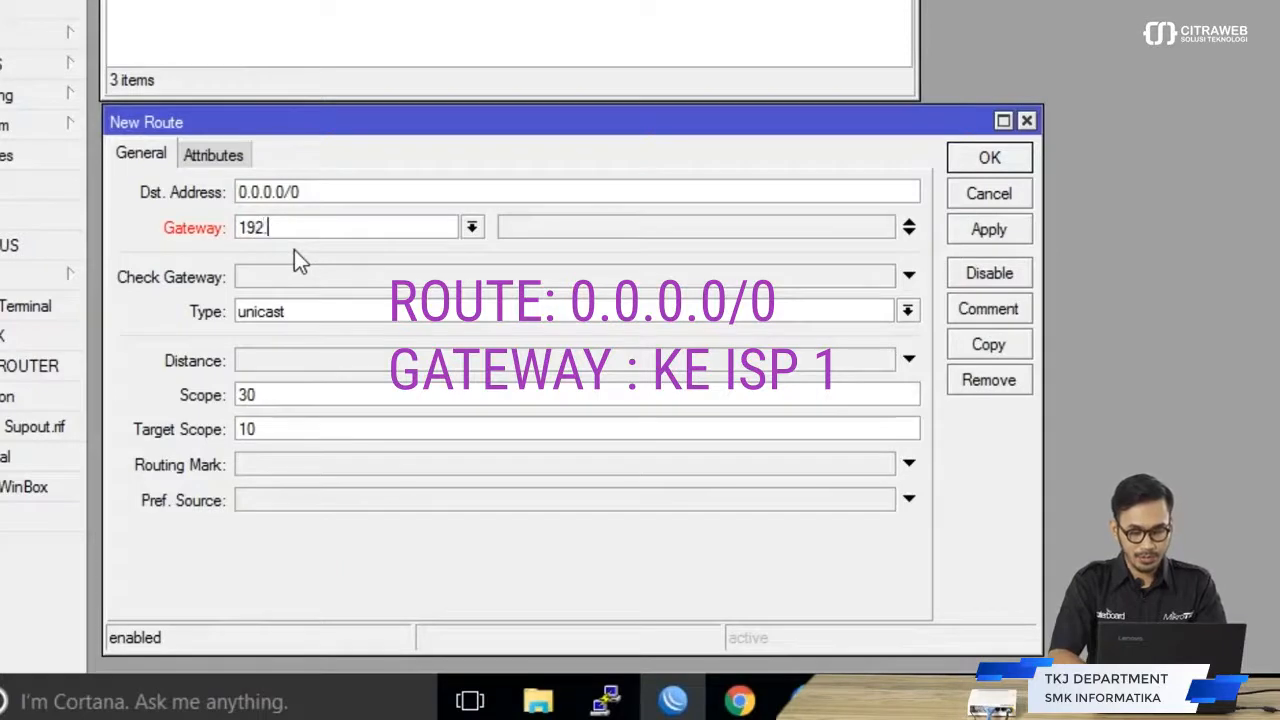
{"action": "type", "text": ".168.100.1"}
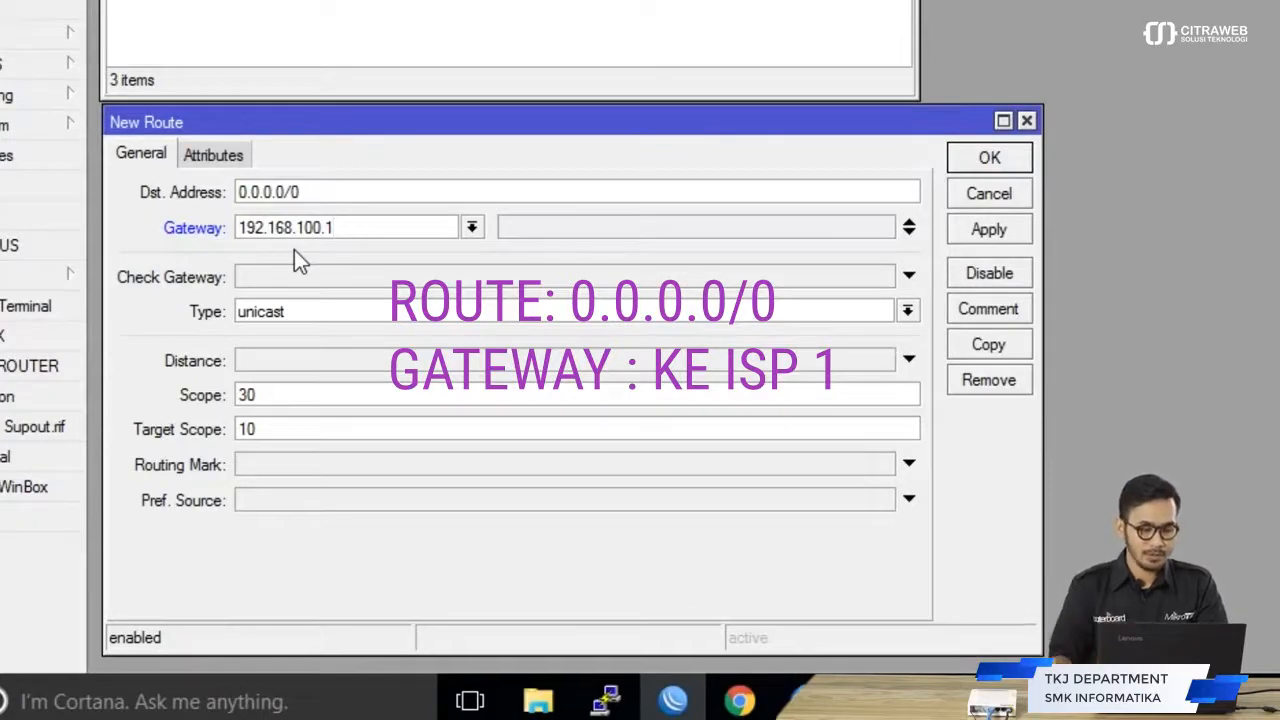
{"action": "left_click", "coordinate": [986, 236]}
{"action": "left_click", "coordinate": [989, 160]}
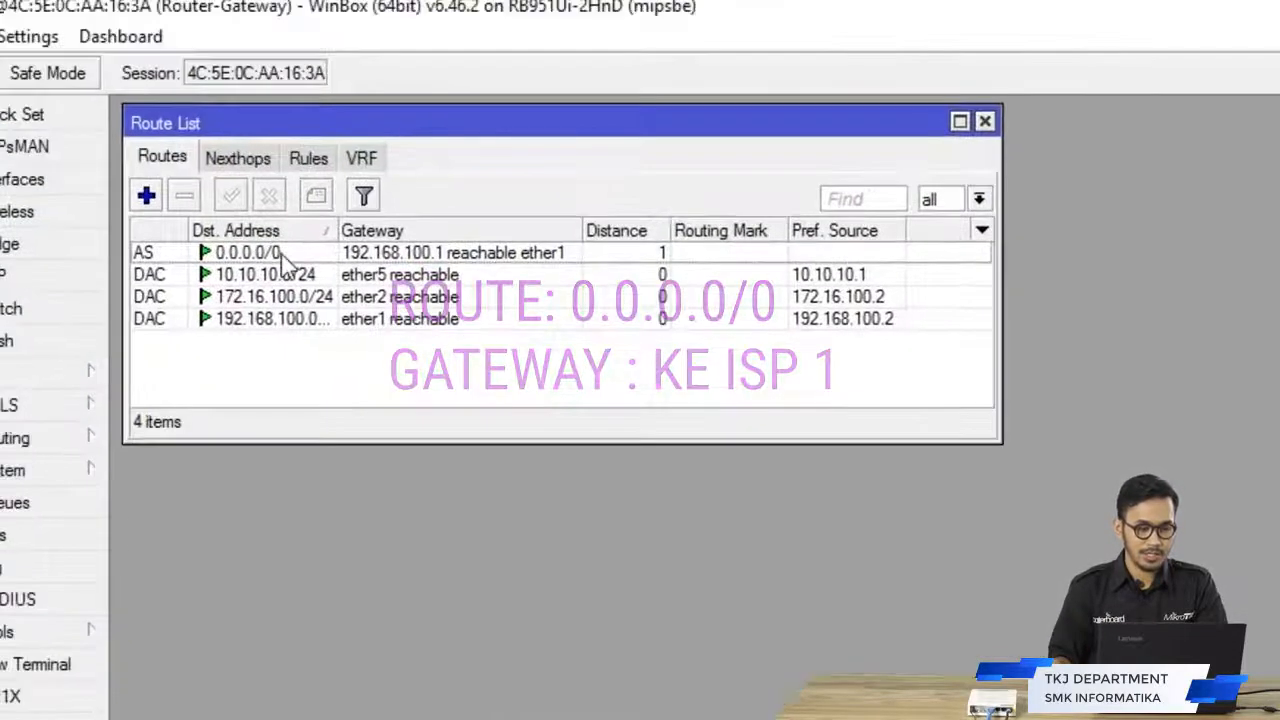
Step: Add the comment "Main Link-100Mb" to the default route through 192.168.100.1
{"action": "left_click", "coordinate": [280, 253]}
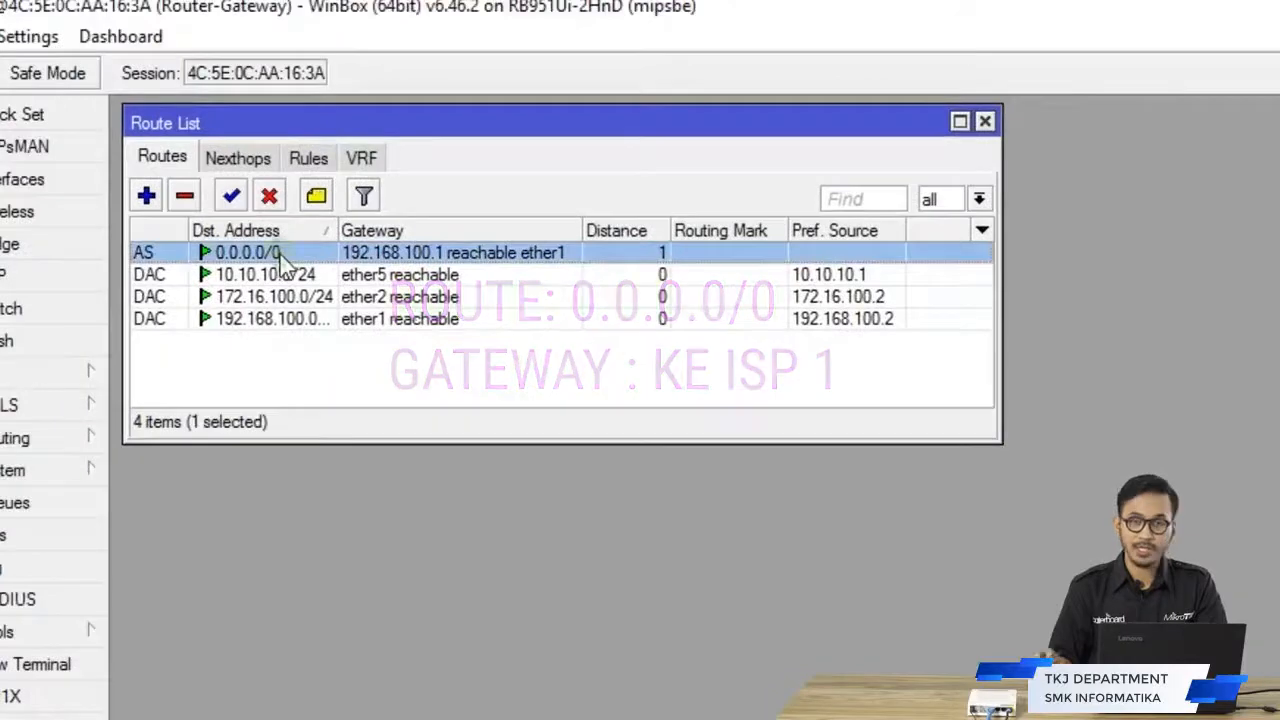
{"action": "left_click", "coordinate": [316, 197]}
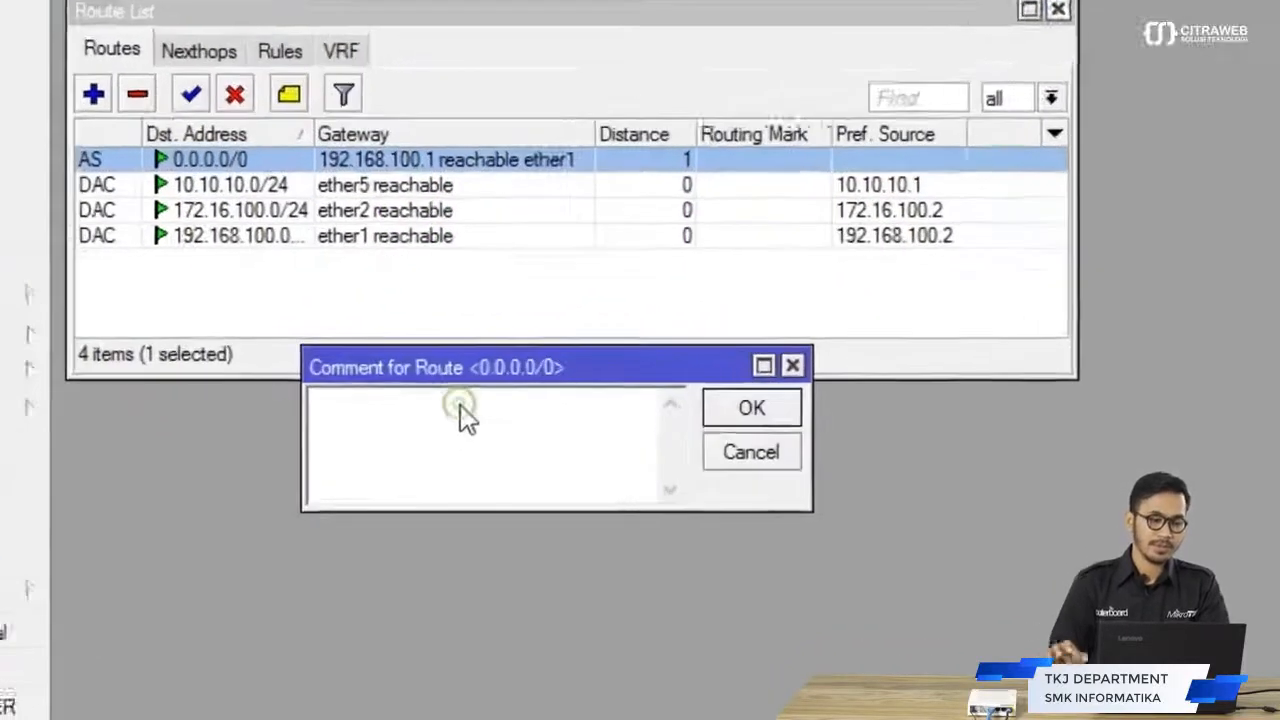
{"action": "type", "text": "Main"}
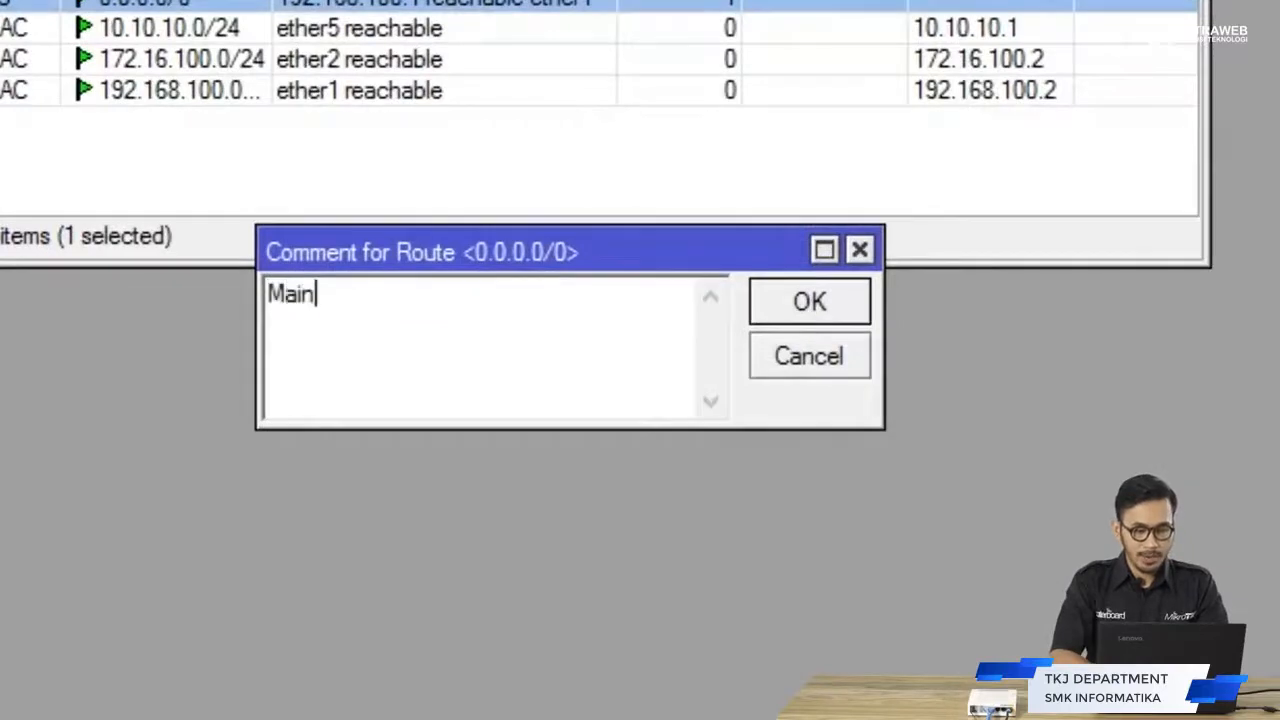
{"action": "type", "text": " Link"}
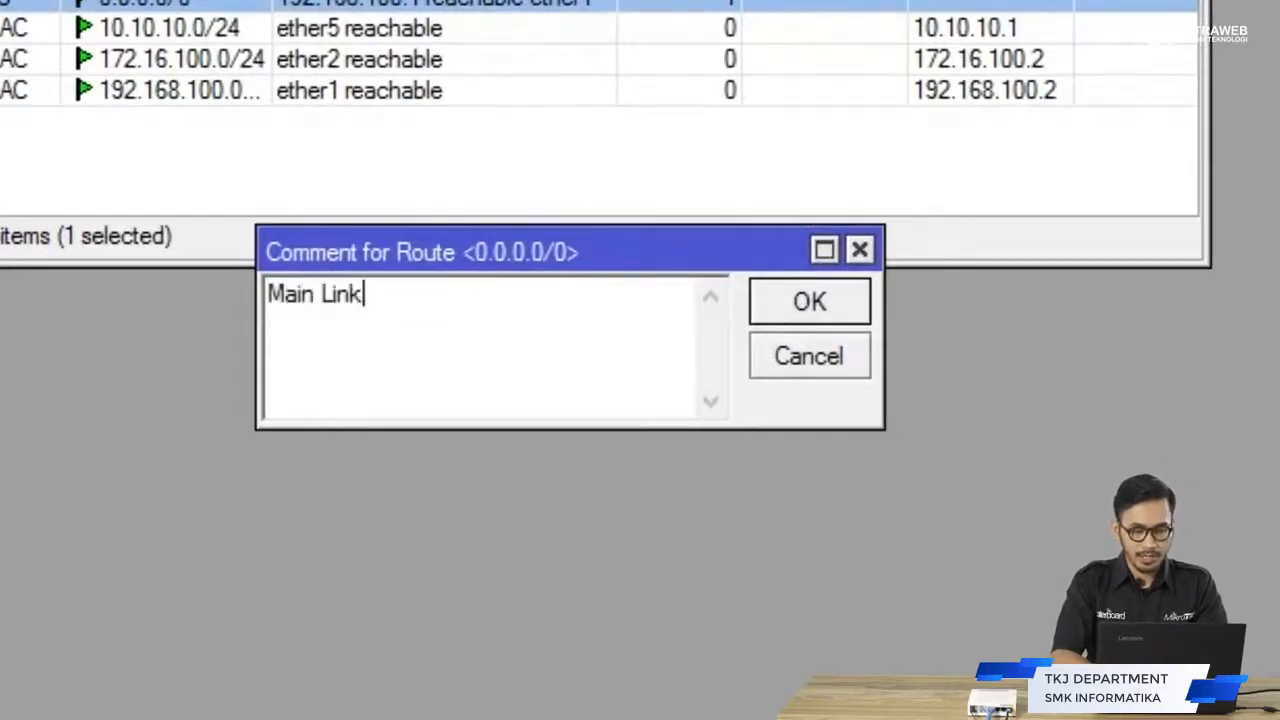
{"action": "type", "text": "-100Mb"}
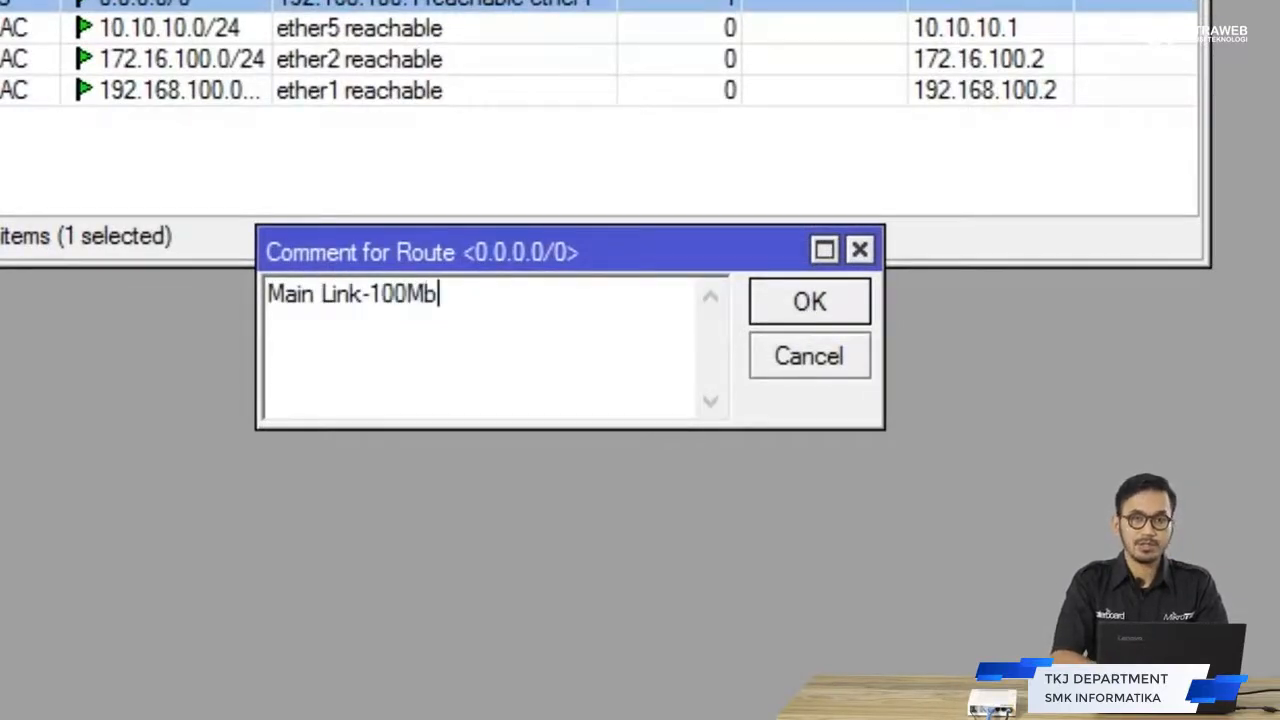
{"action": "key", "text": "Return"}
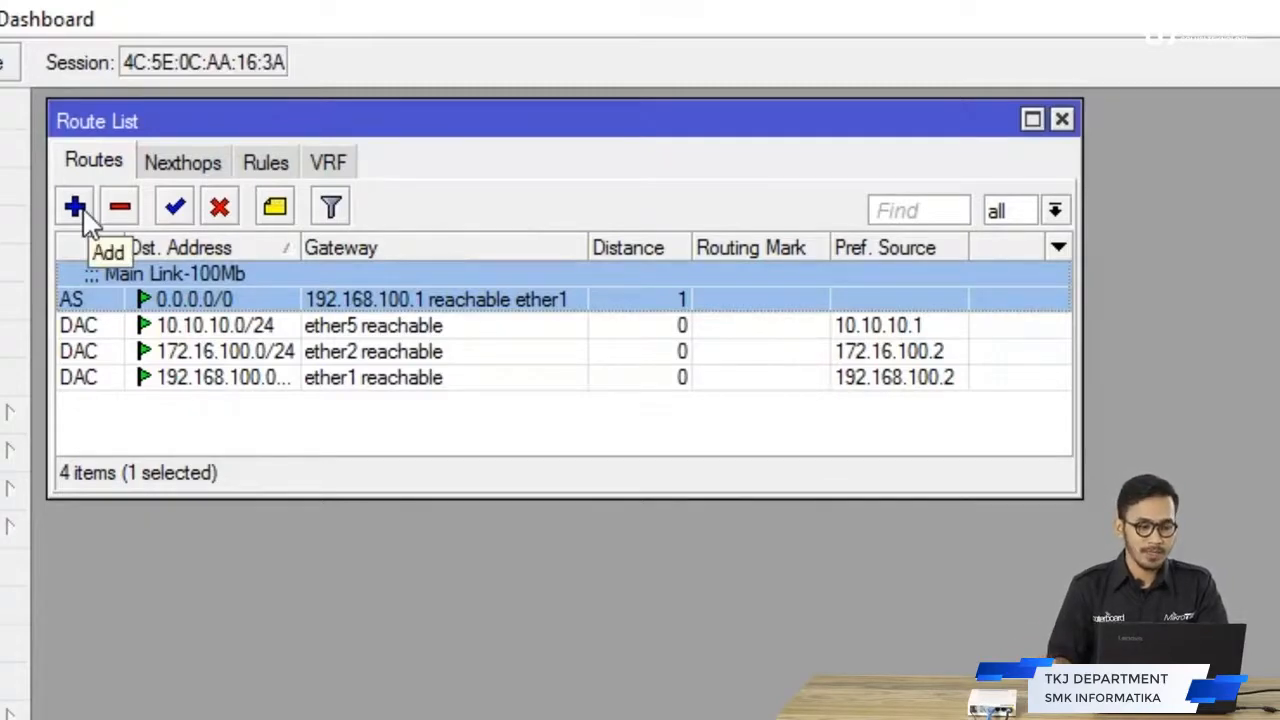
Step: Add a second default route for destination 0.0.0.0/0 with gateway 172.16.100.1
{"action": "left_click", "coordinate": [84, 214]}
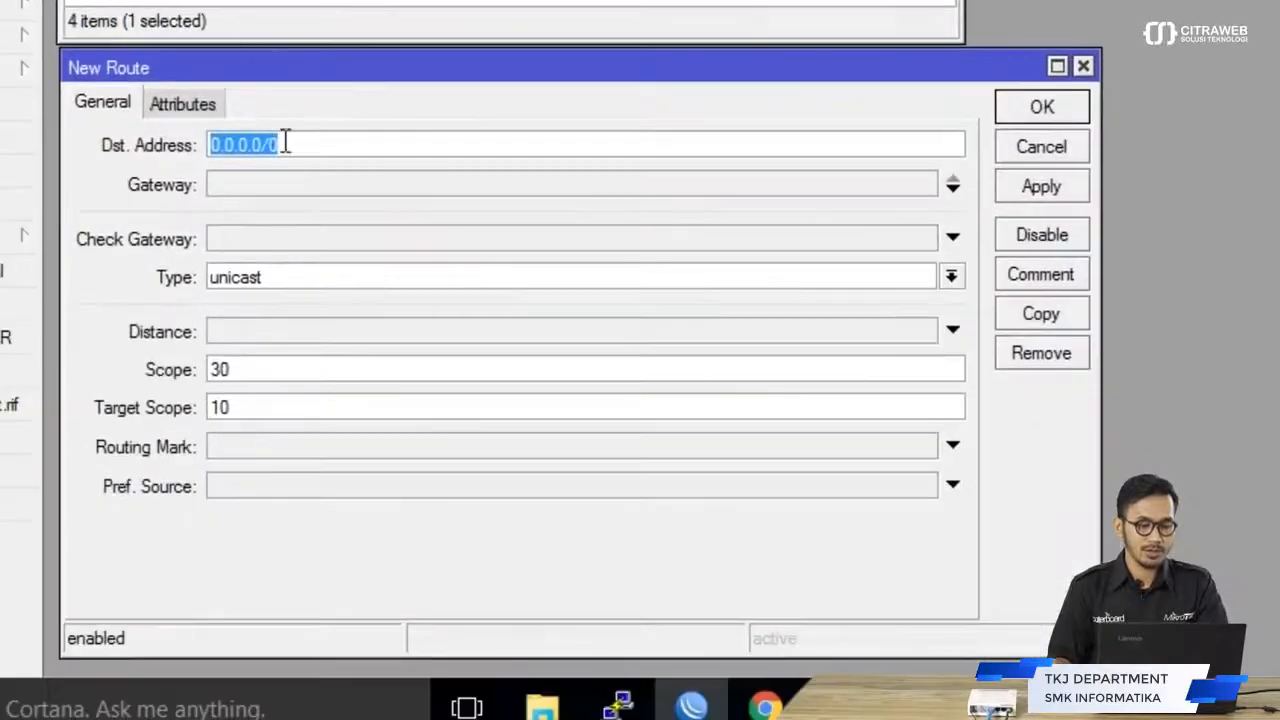
{"action": "left_click", "coordinate": [261, 193]}
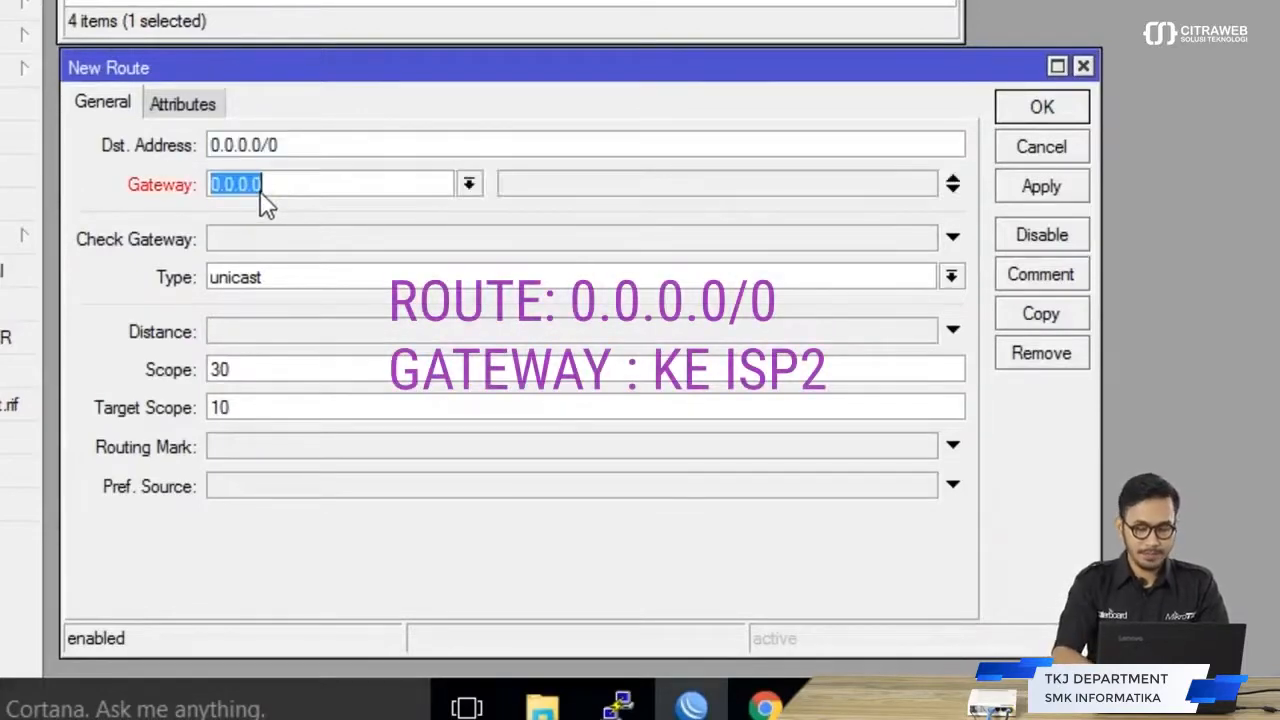
{"action": "type", "text": "172.1"}
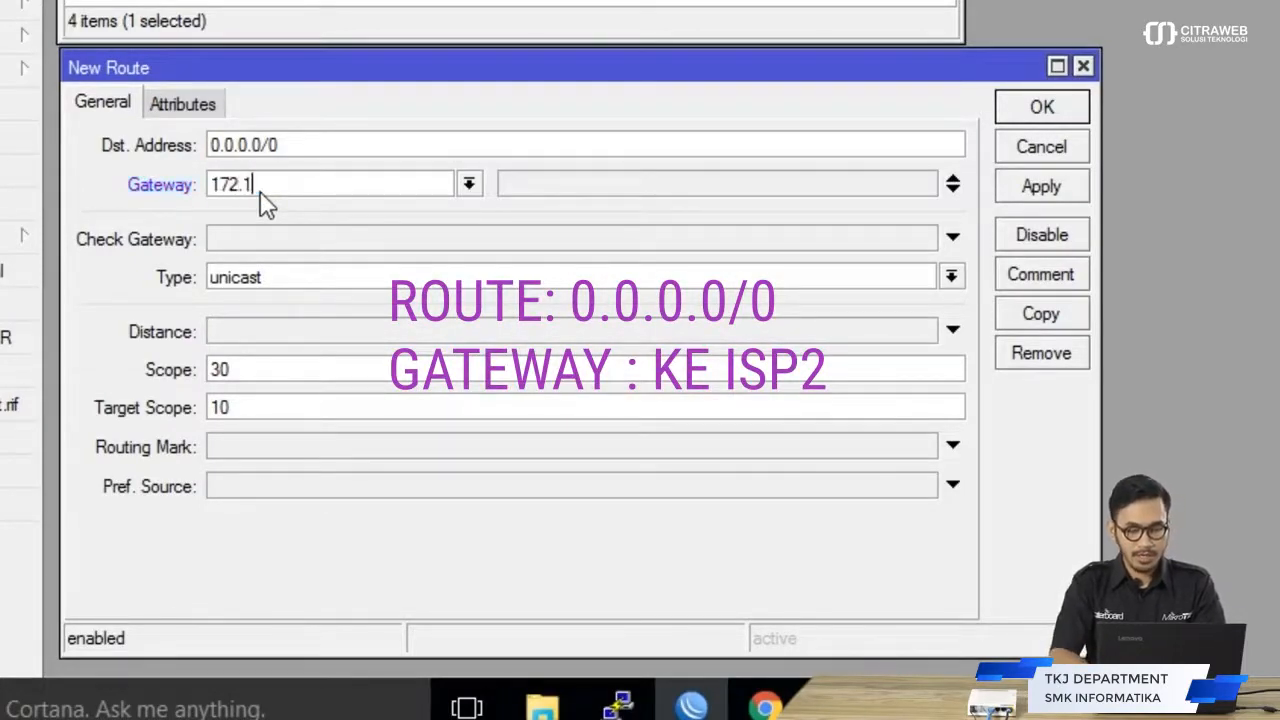
{"action": "type", "text": "6.10"}
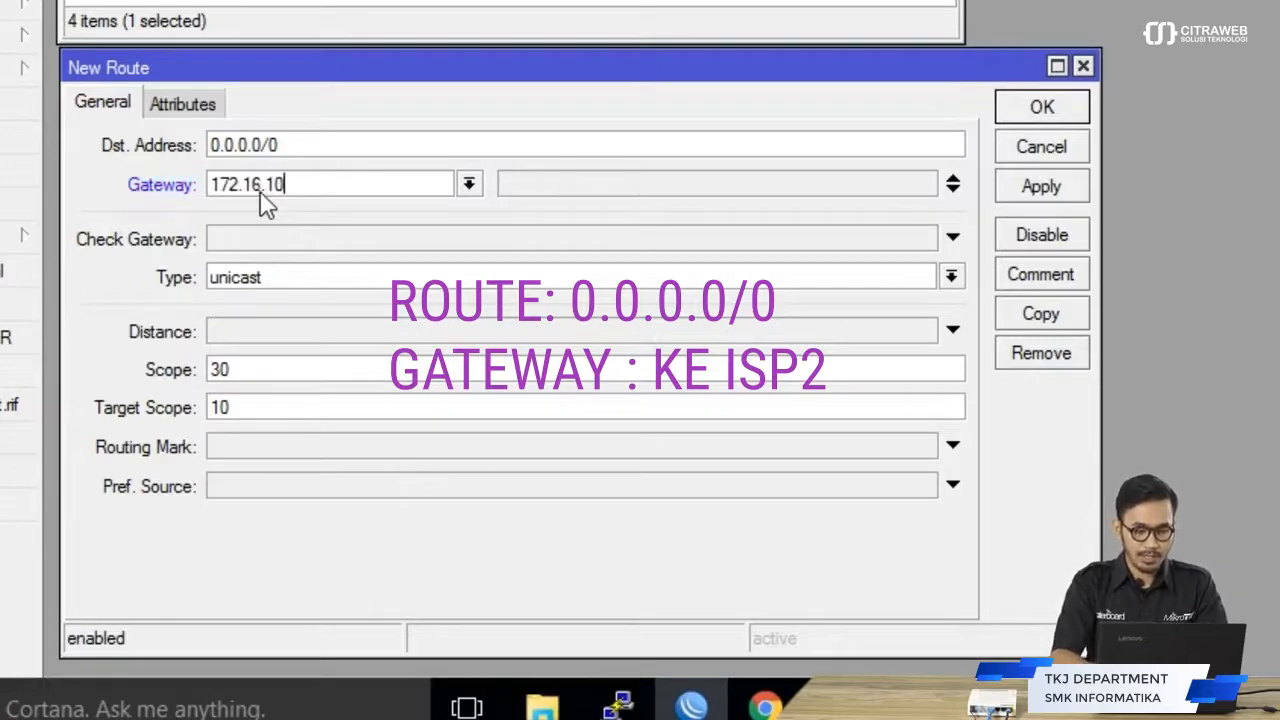
{"action": "type", "text": "0.1"}
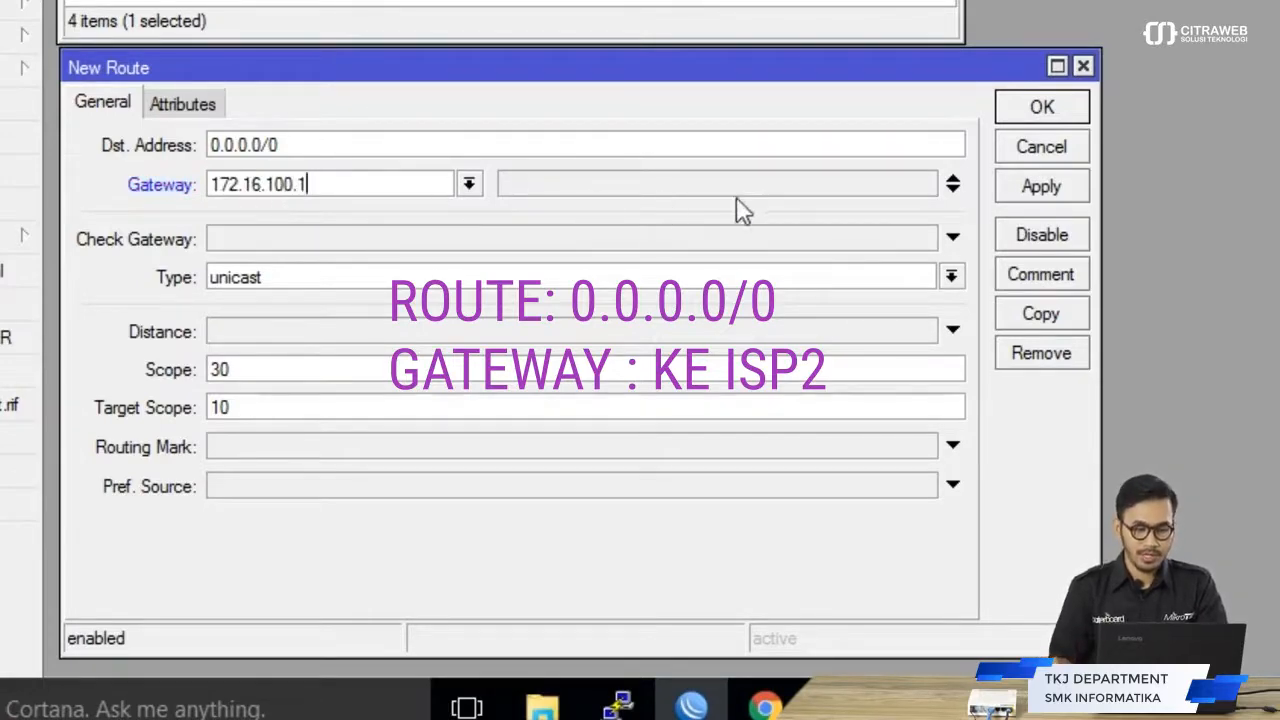
{"action": "left_click", "coordinate": [1044, 196]}
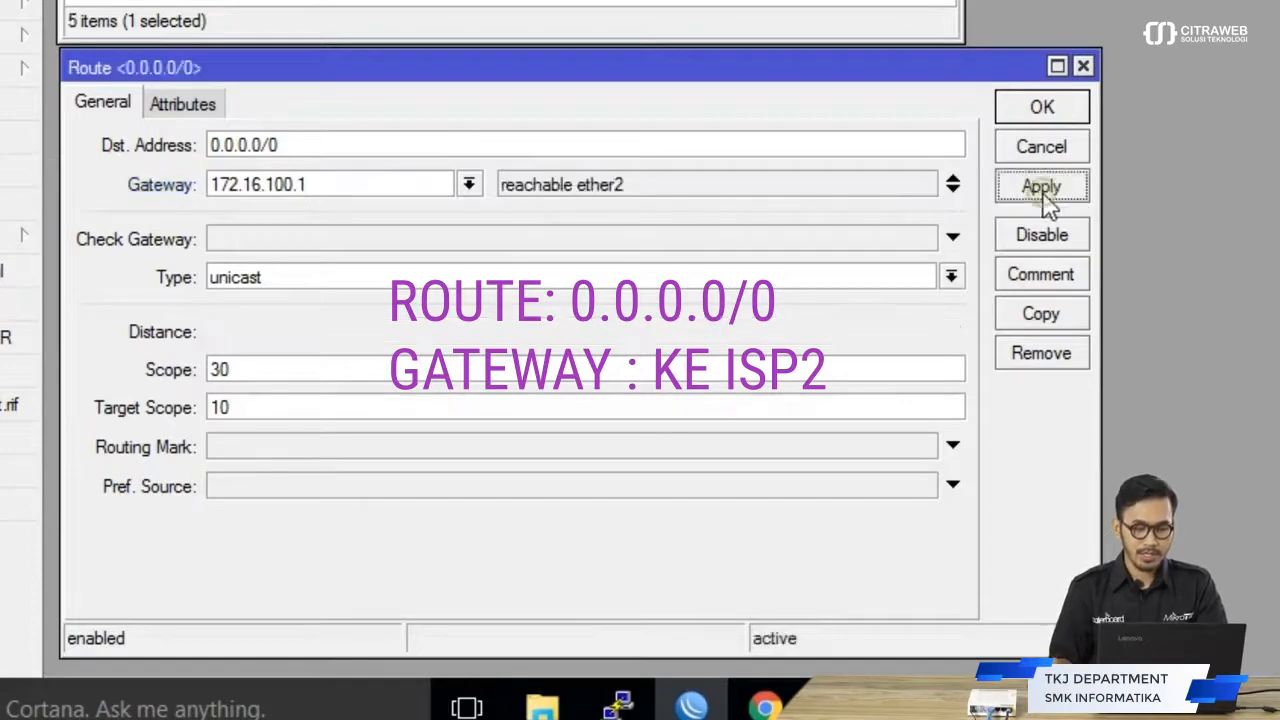
{"action": "left_click", "coordinate": [1040, 108]}
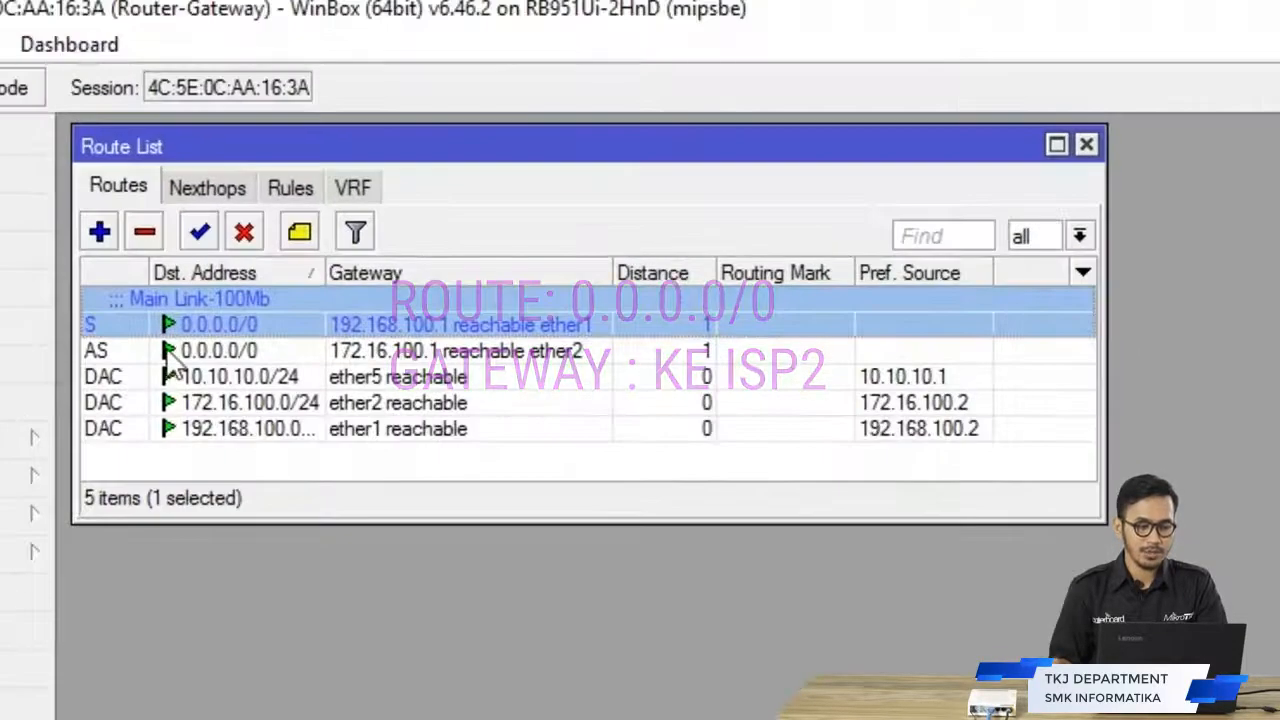
Step: Add the comment "Backup Link-10Mb" to the default route through 172.16.100.1
{"action": "left_click", "coordinate": [168, 351]}
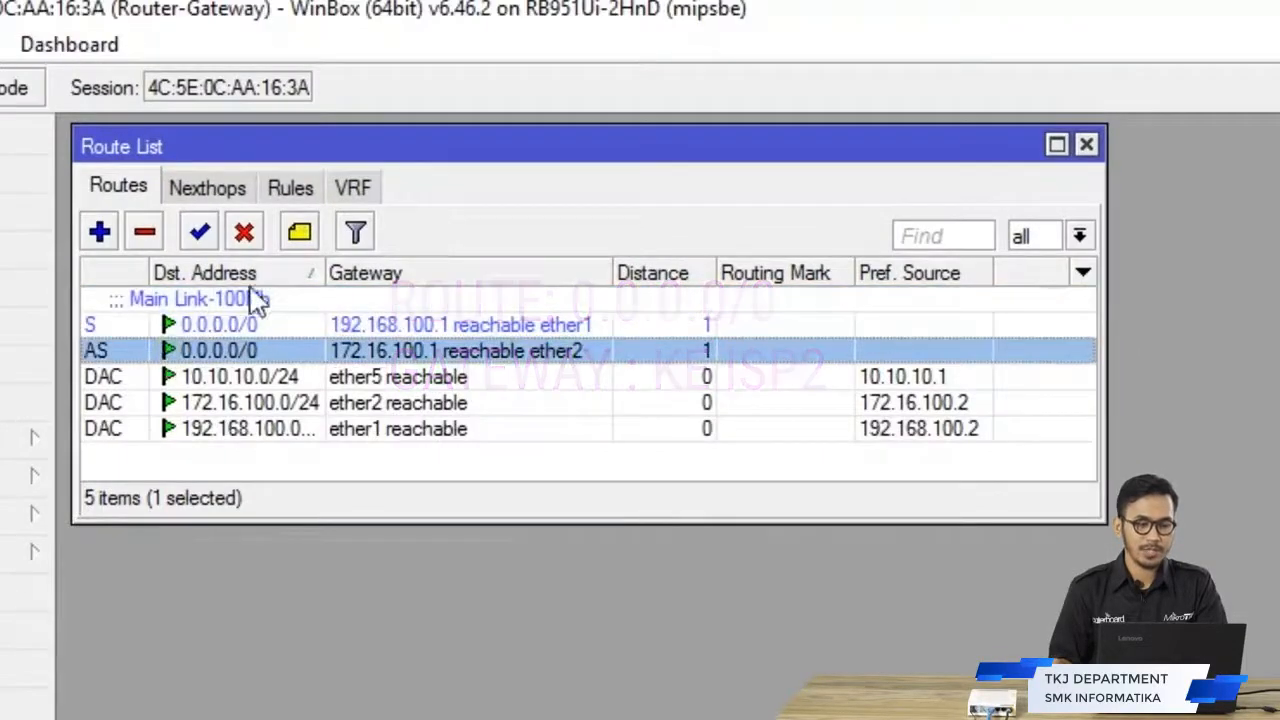
{"action": "left_click", "coordinate": [299, 234]}
{"action": "type", "text": "Backup"}
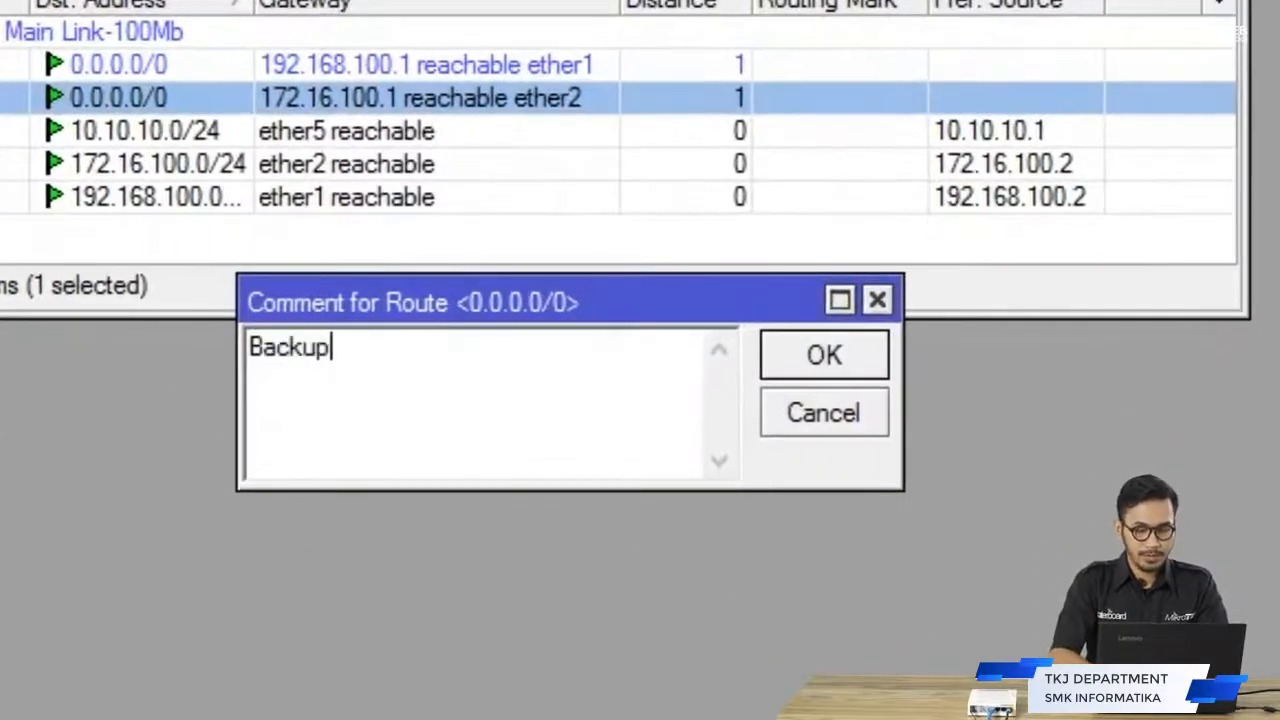
{"action": "type", "text": " Link"}
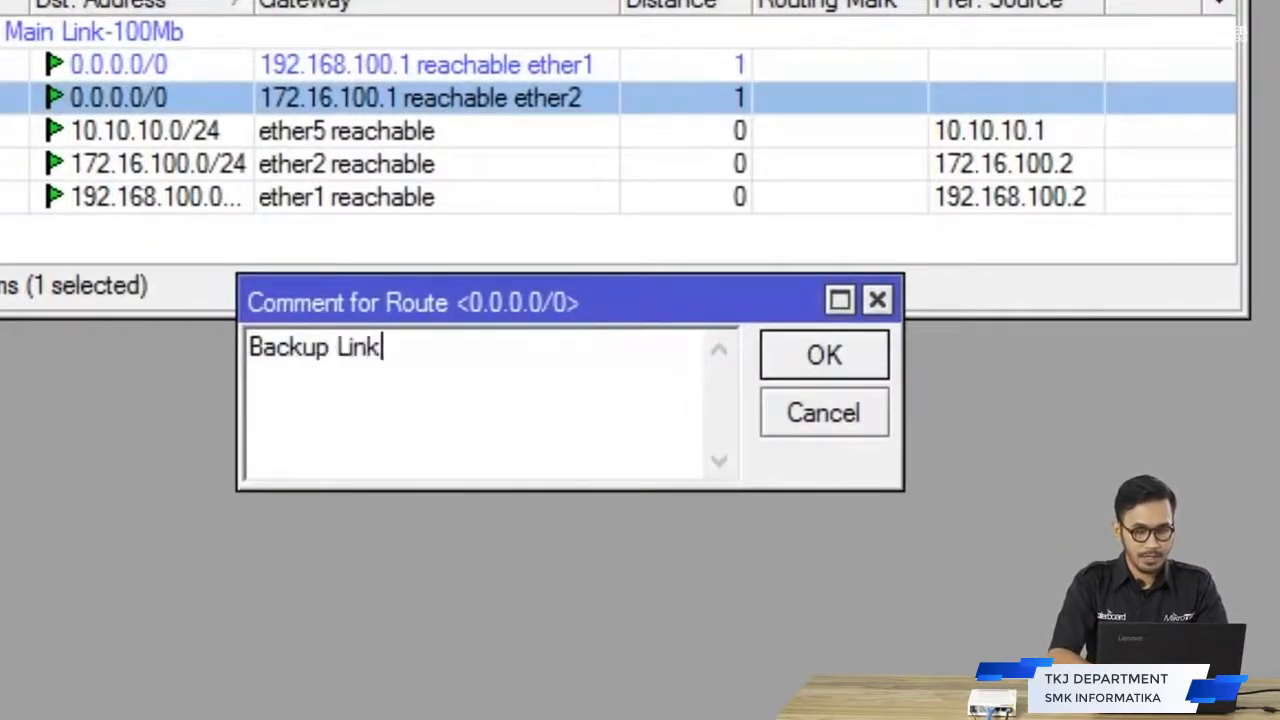
{"action": "type", "text": " -10"}
{"action": "key", "text": "BackSpace"}
{"action": "key", "text": "BackSpace"}
{"action": "key", "text": "BackSpace"}
{"action": "key", "text": "BackSpace"}
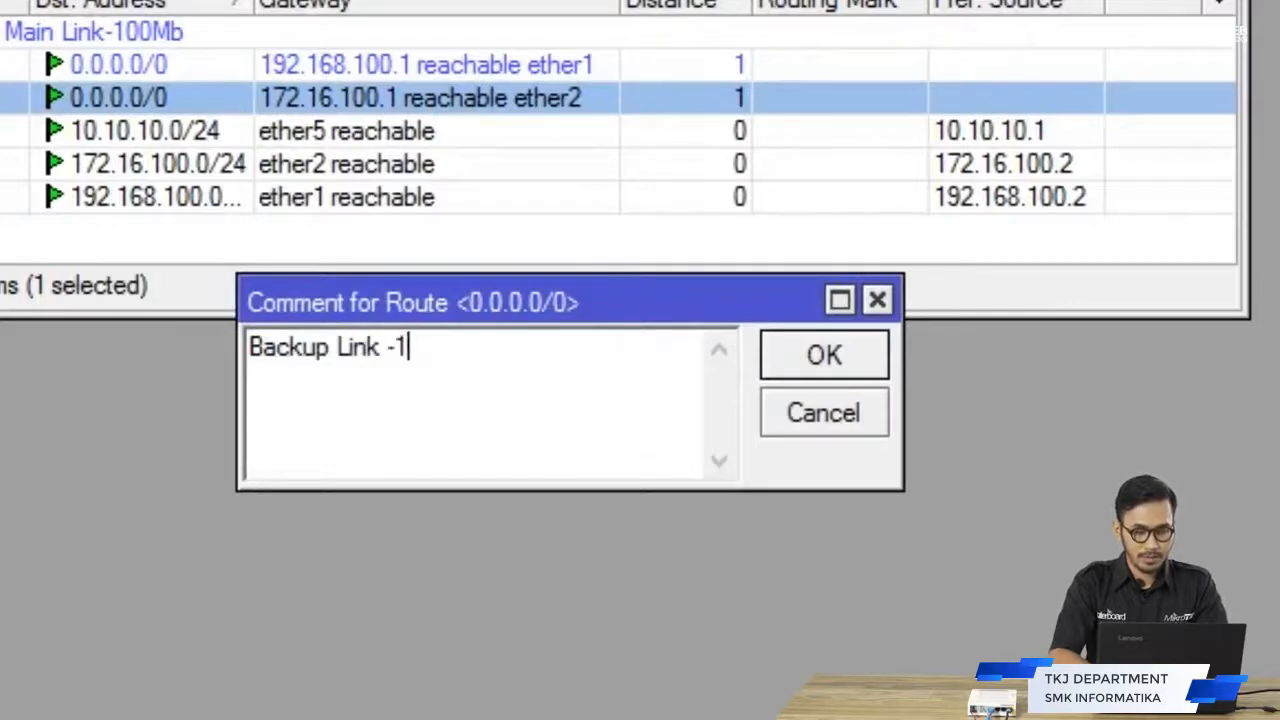
{"action": "type", "text": "-10Mb"}
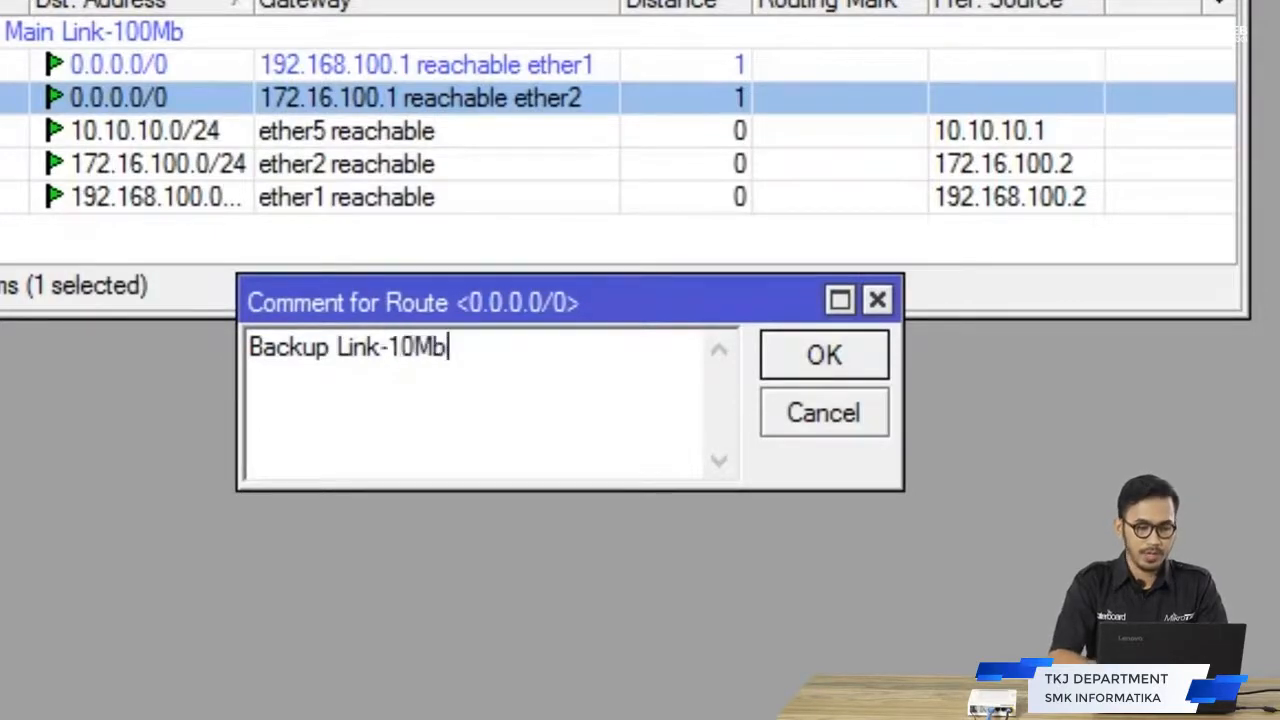
{"action": "key", "text": "Return"}
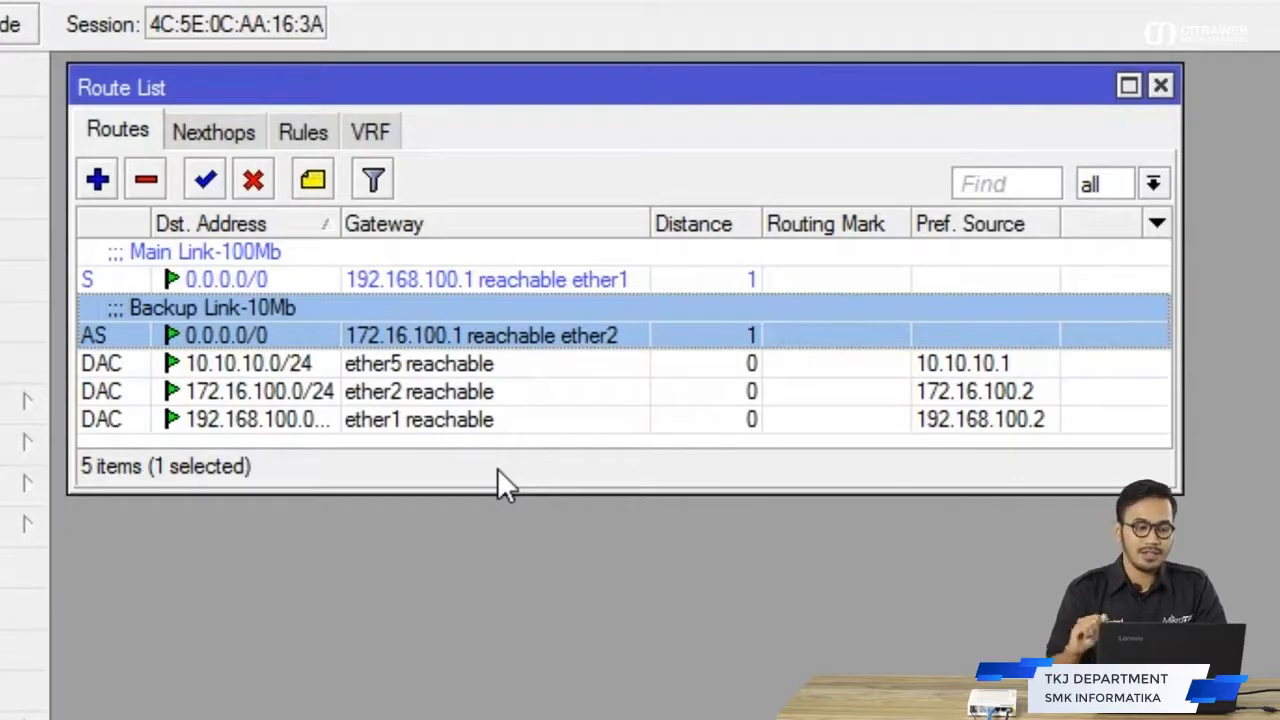
Step: Set Check Gateway to ping on the Main Link-100Mb default route and apply the change
{"action": "left_click", "coordinate": [378, 280]}
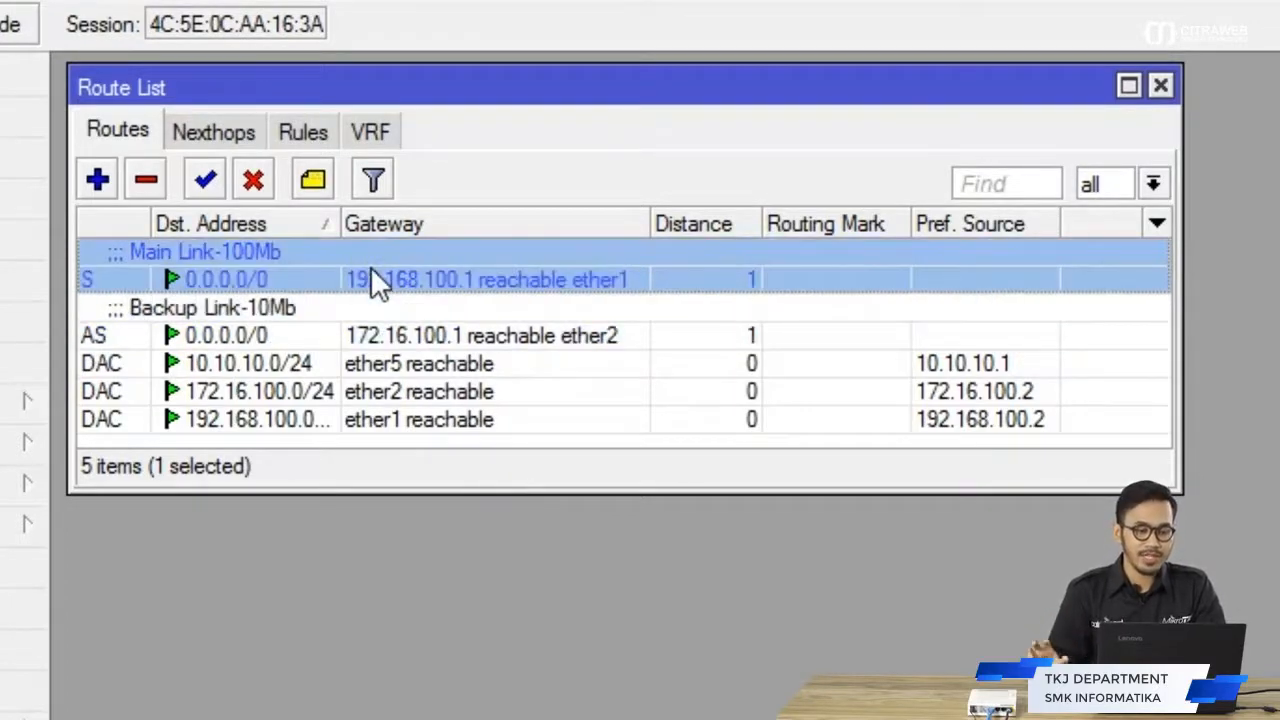
{"action": "double_click", "coordinate": [268, 261]}
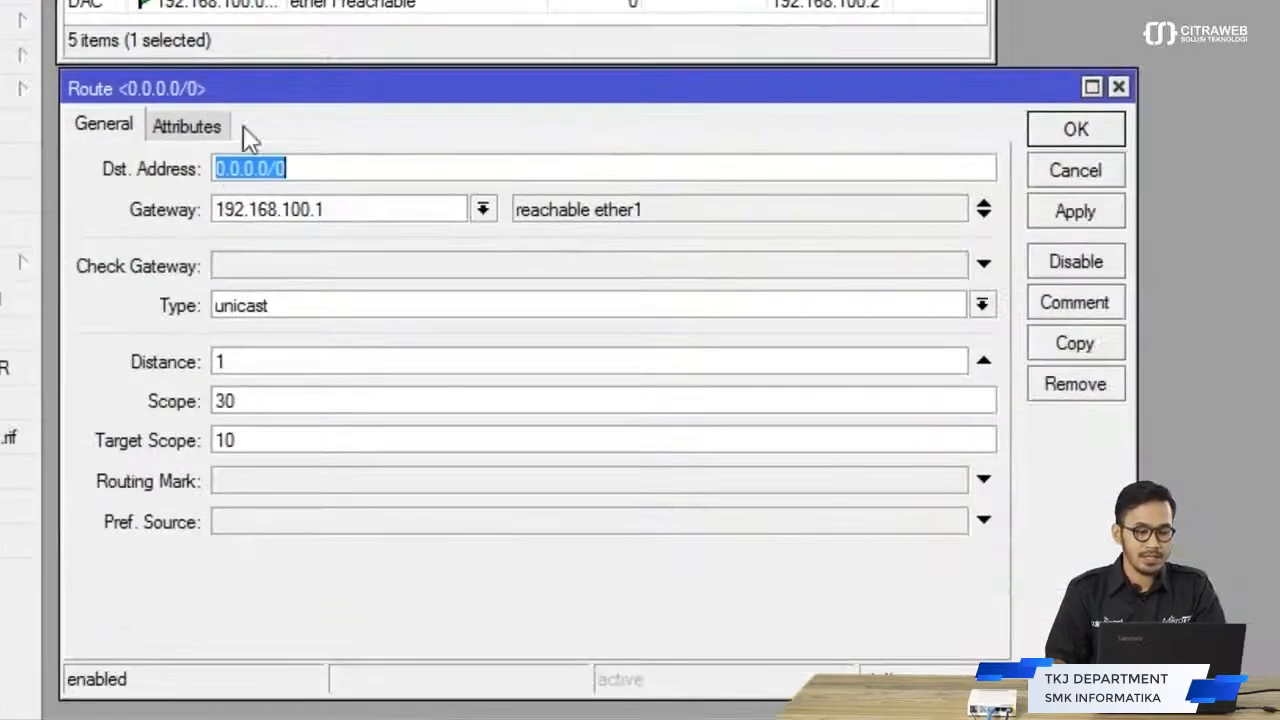
{"action": "left_click", "coordinate": [236, 270]}
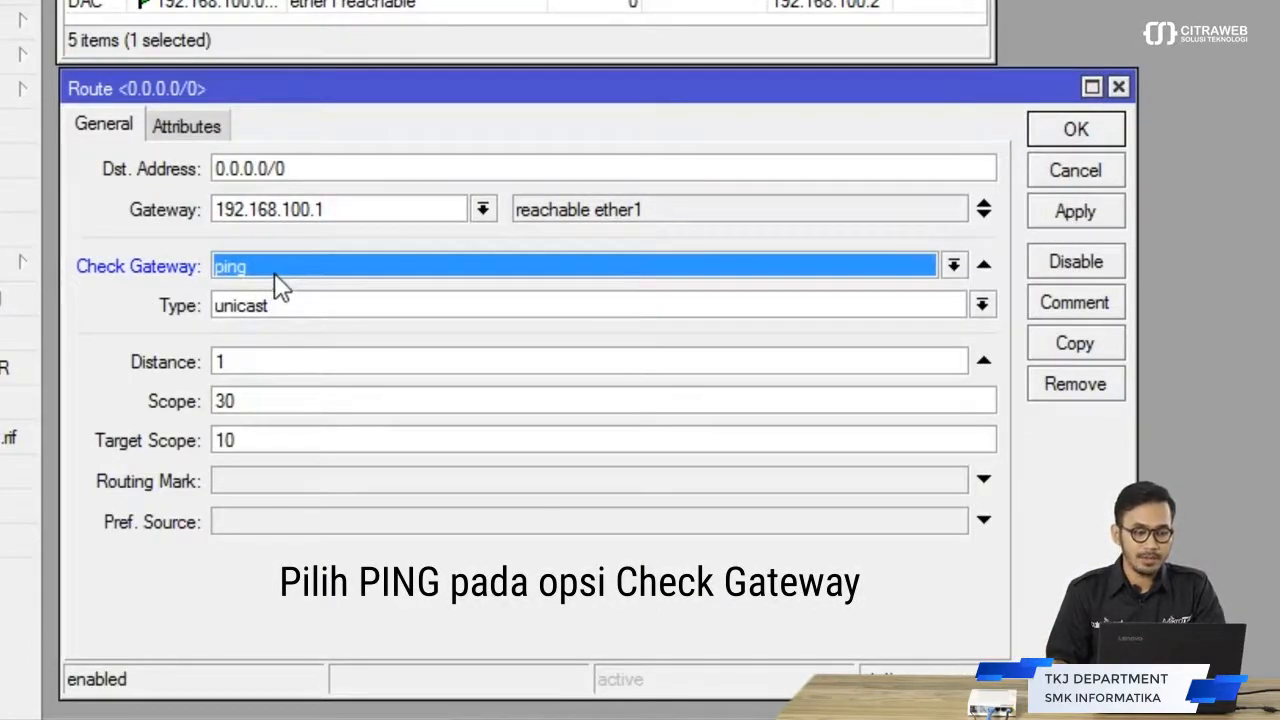
{"action": "left_click", "coordinate": [274, 272]}
{"action": "left_click", "coordinate": [279, 286]}
{"action": "left_click", "coordinate": [281, 267]}
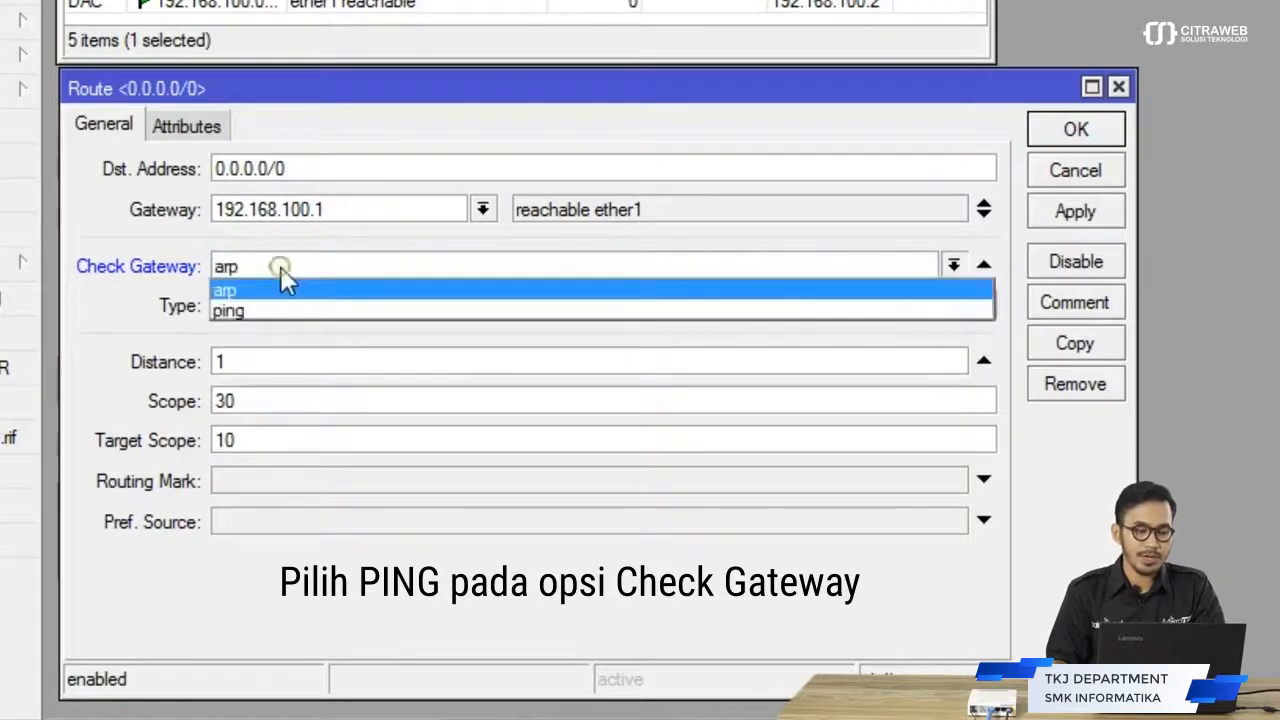
{"action": "left_click", "coordinate": [285, 304]}
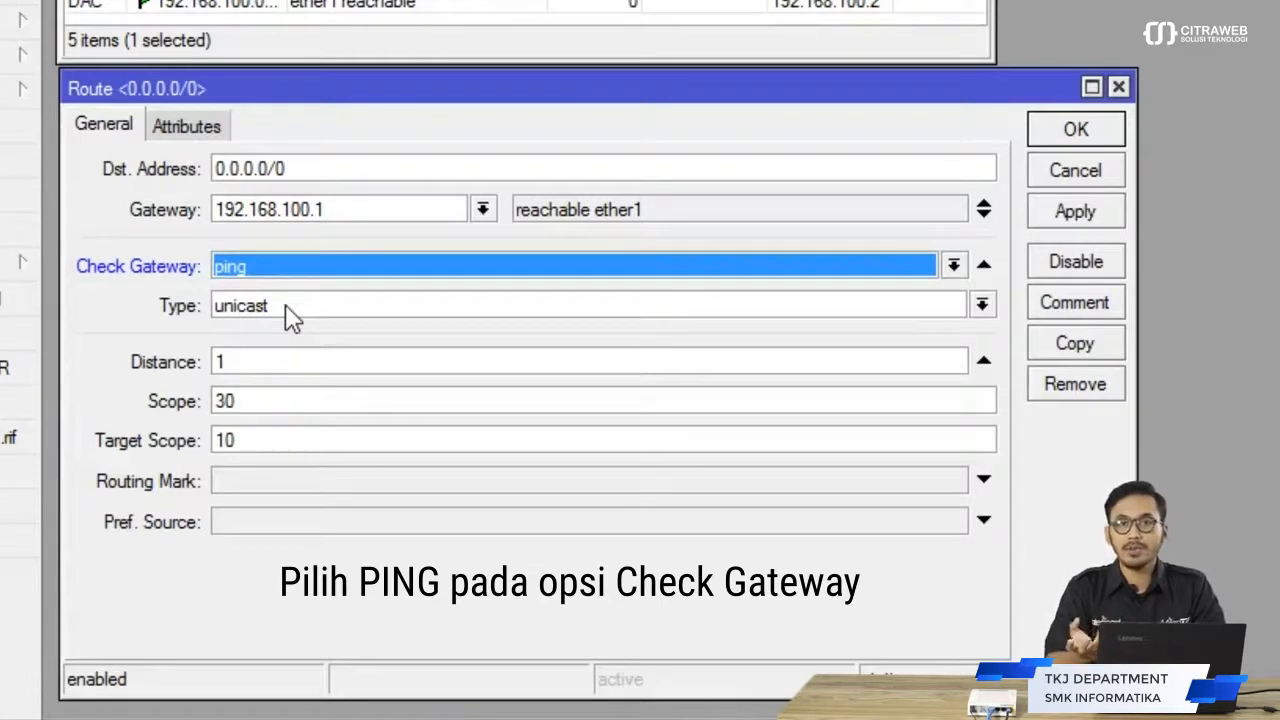
{"action": "triple_click", "coordinate": [330, 212]}
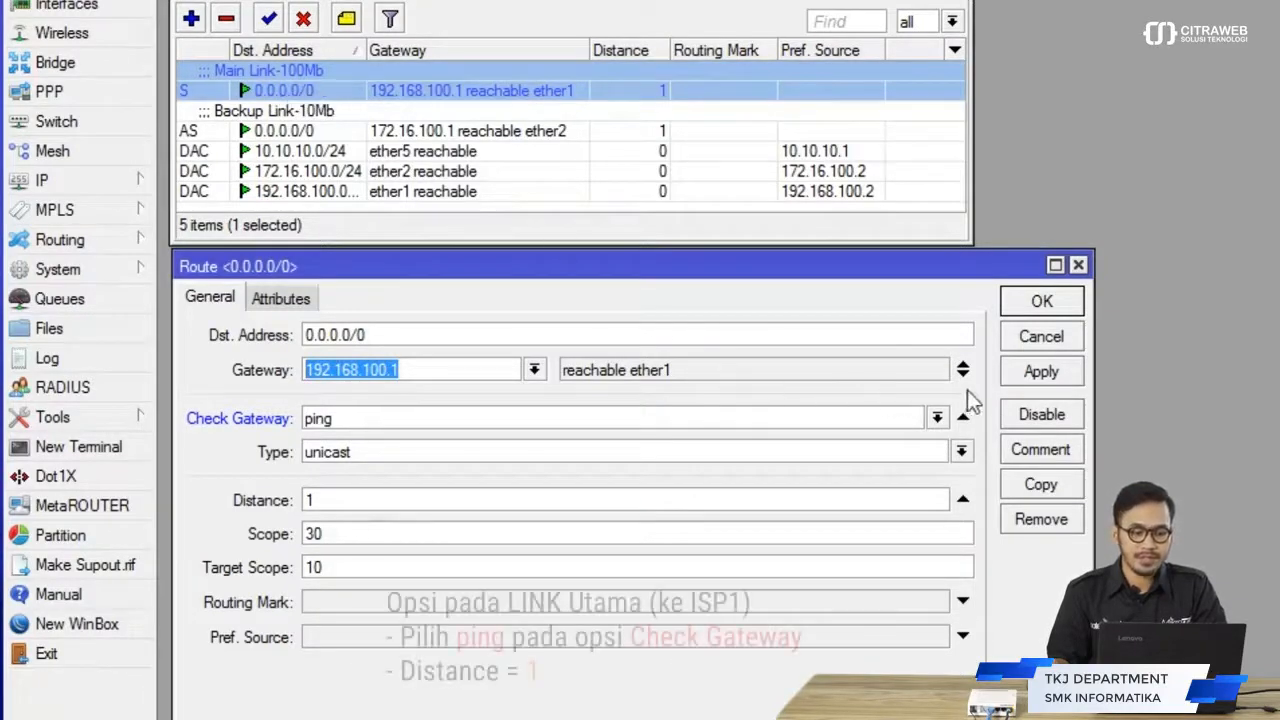
{"action": "left_click", "coordinate": [442, 277]}
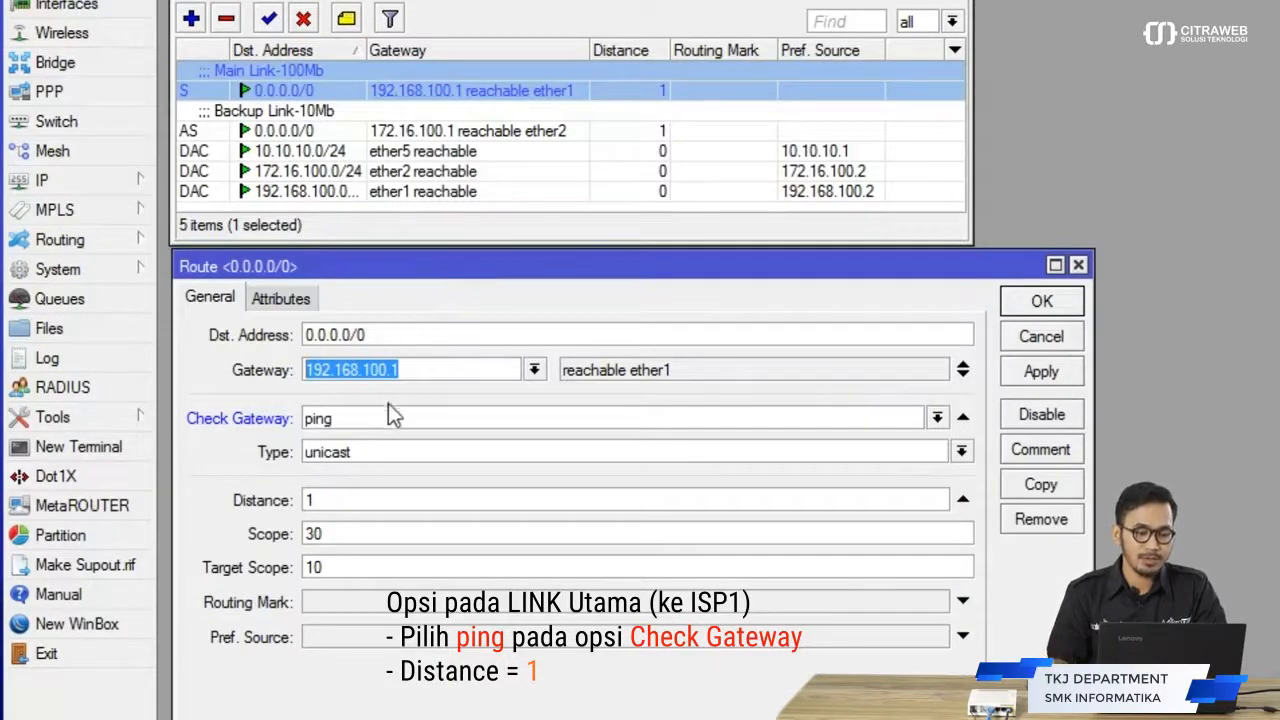
{"action": "left_click", "coordinate": [1040, 371]}
{"action": "left_click", "coordinate": [1042, 301]}
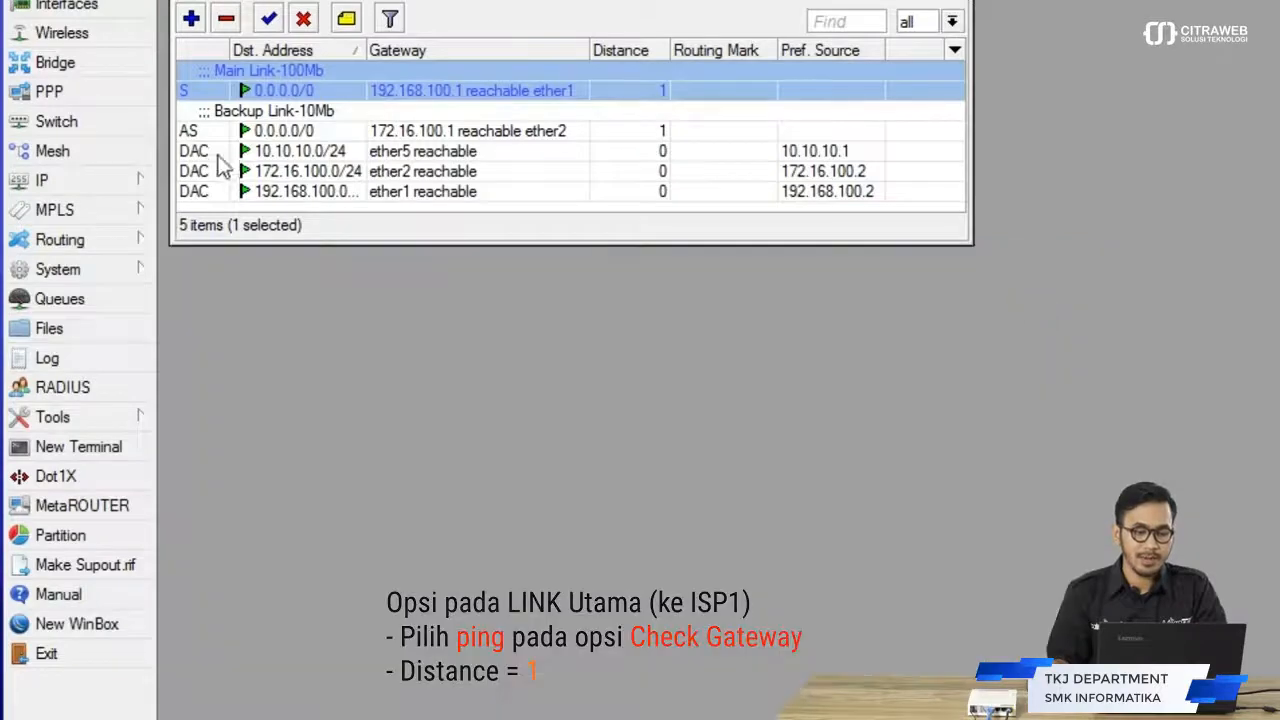
Step: Set the distance of the Backup Link-10Mb default route to 2 and apply the change
{"action": "left_click", "coordinate": [259, 130]}
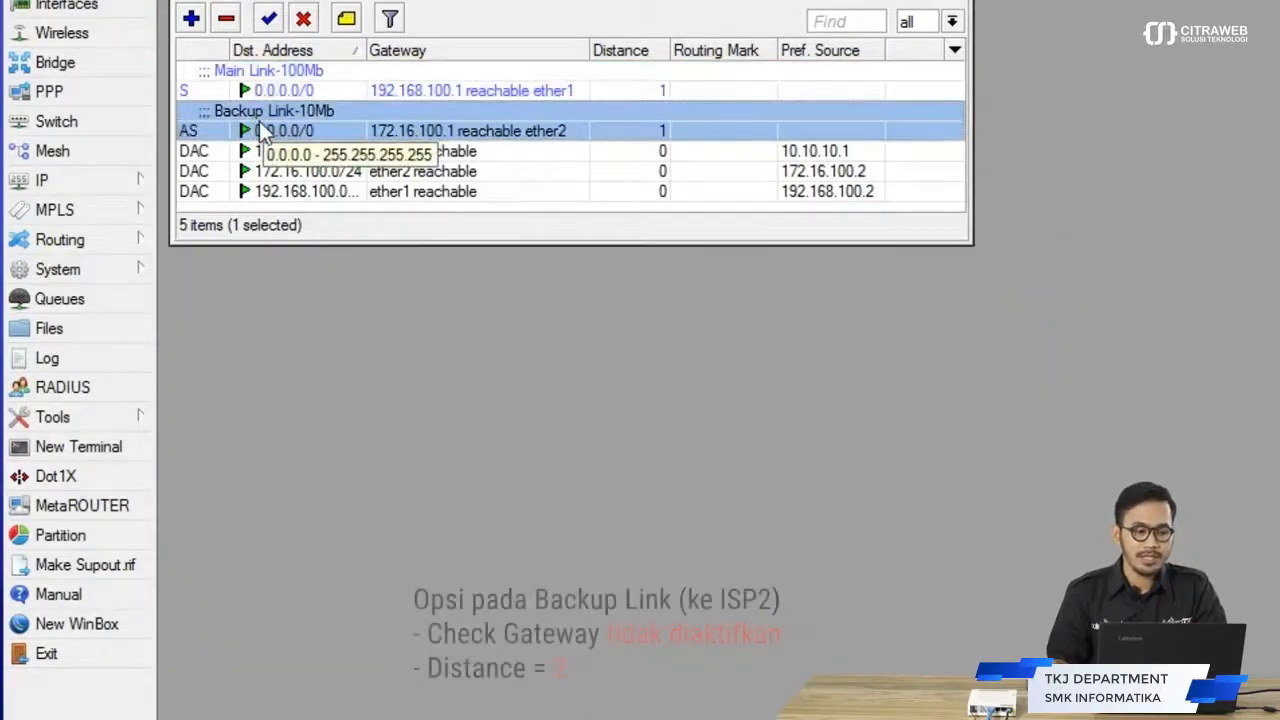
{"action": "double_click", "coordinate": [259, 130]}
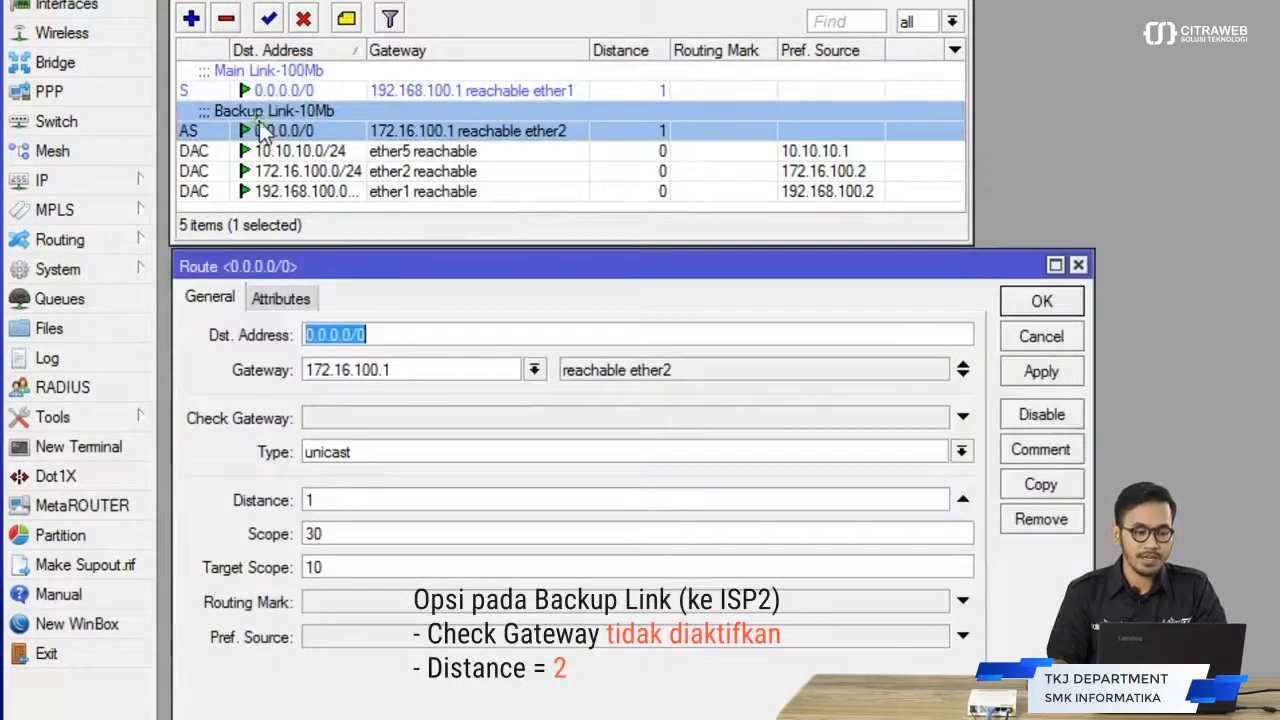
{"action": "double_click", "coordinate": [340, 499]}
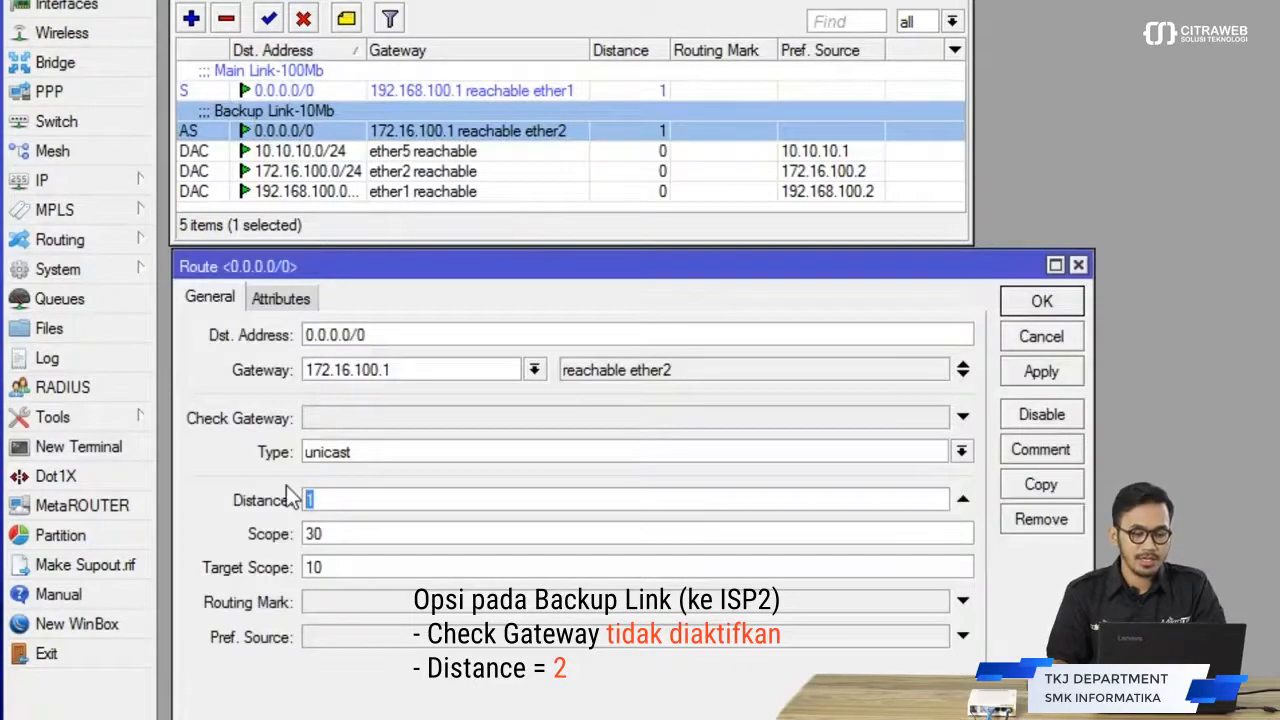
{"action": "type", "text": "2"}
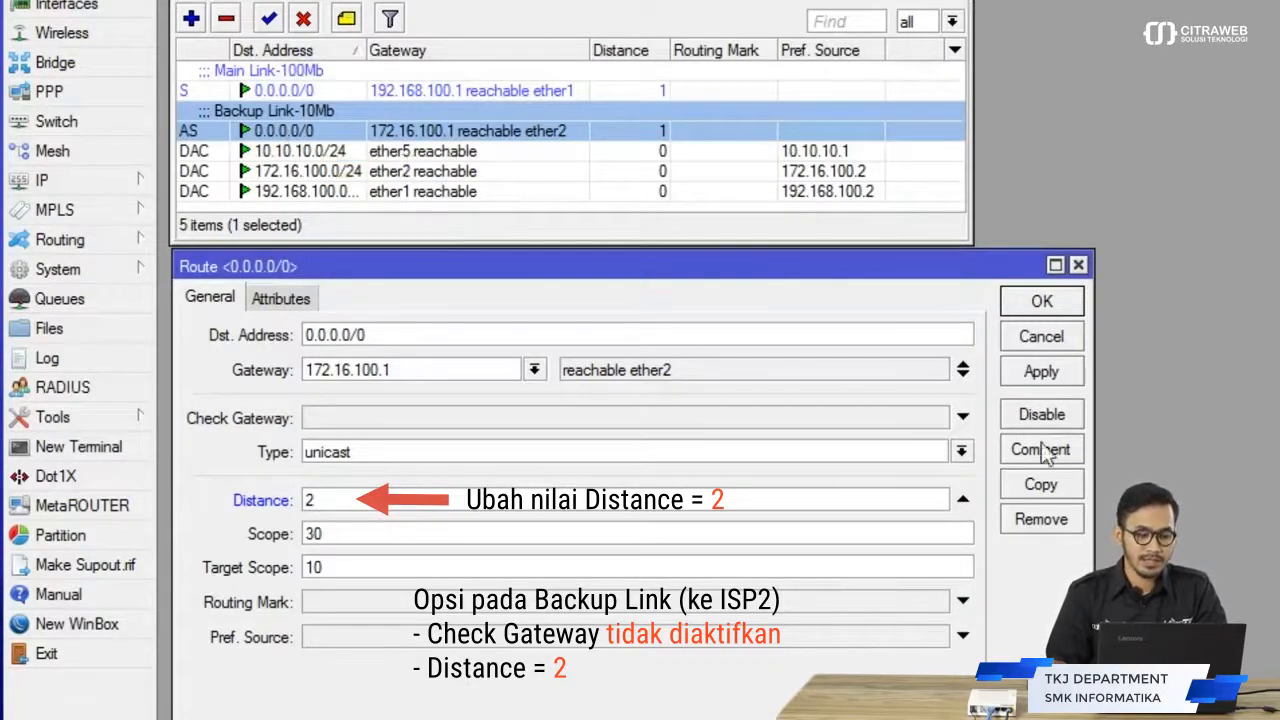
{"action": "double_click", "coordinate": [340, 500]}
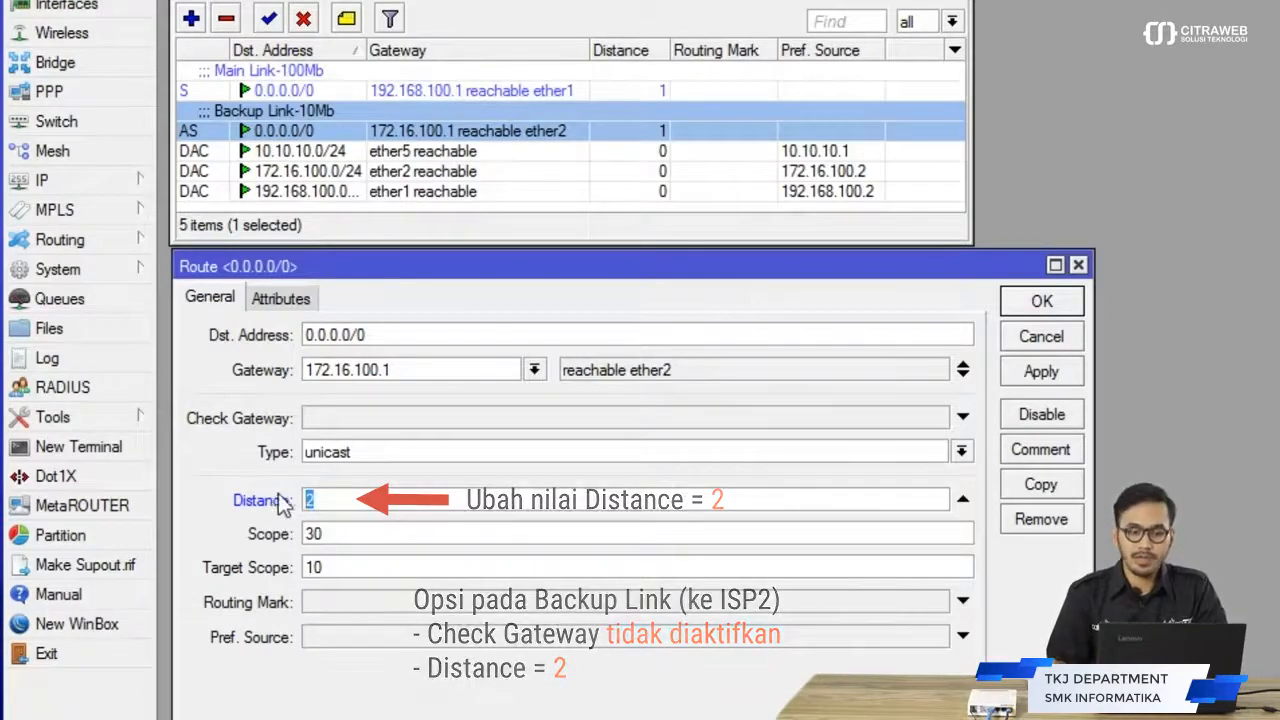
{"action": "left_click", "coordinate": [1038, 376]}
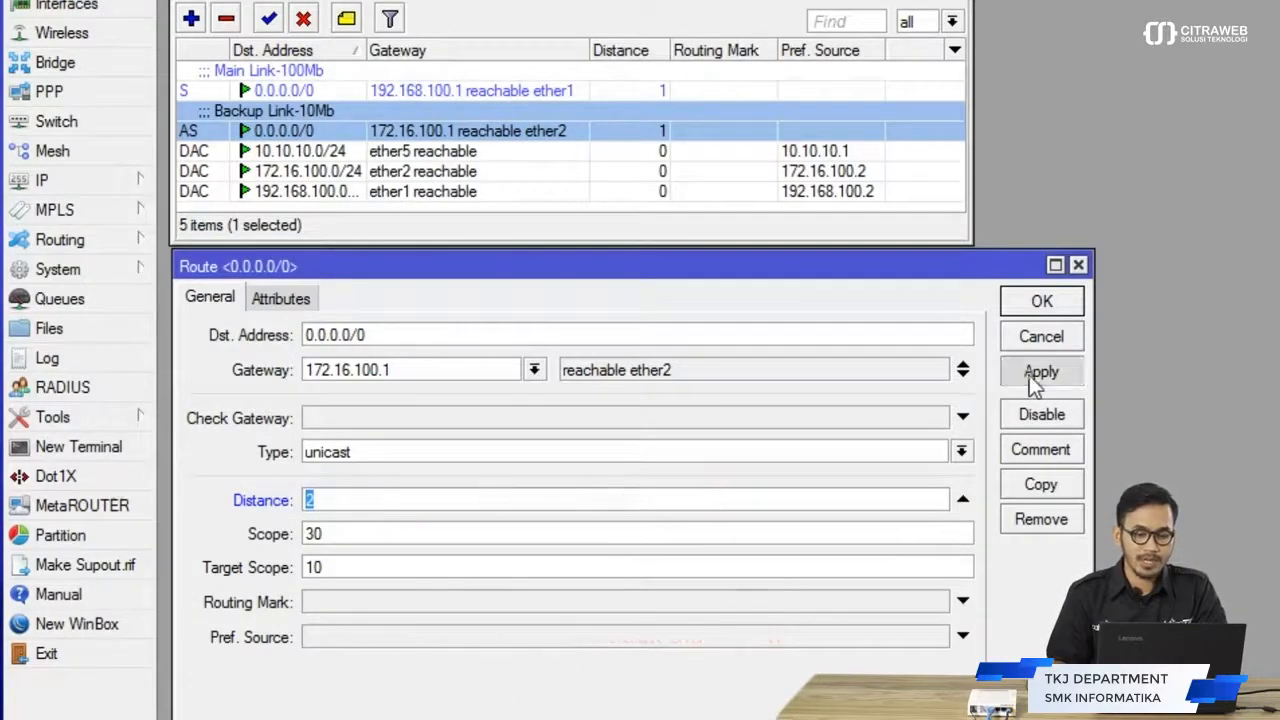
{"action": "left_click", "coordinate": [1022, 301]}
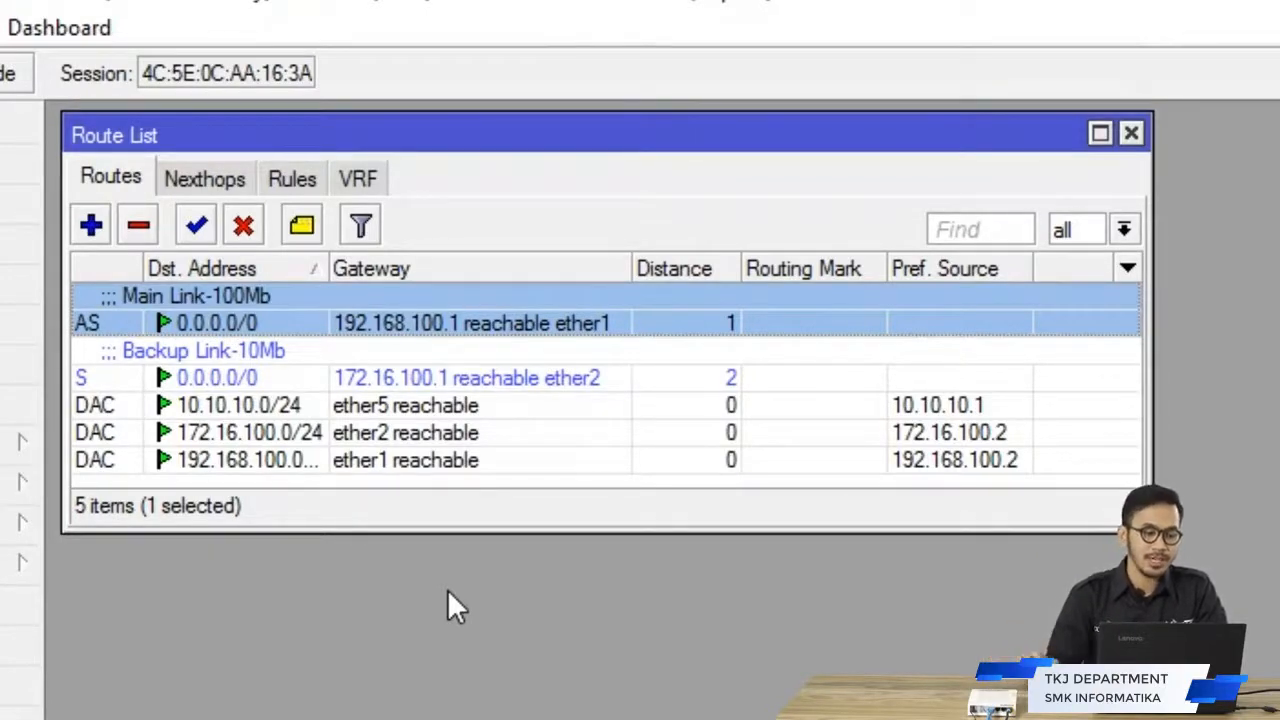
Step: Check the active and reachable status of the backup and main default routes in the route list
{"action": "left_click", "coordinate": [349, 378]}
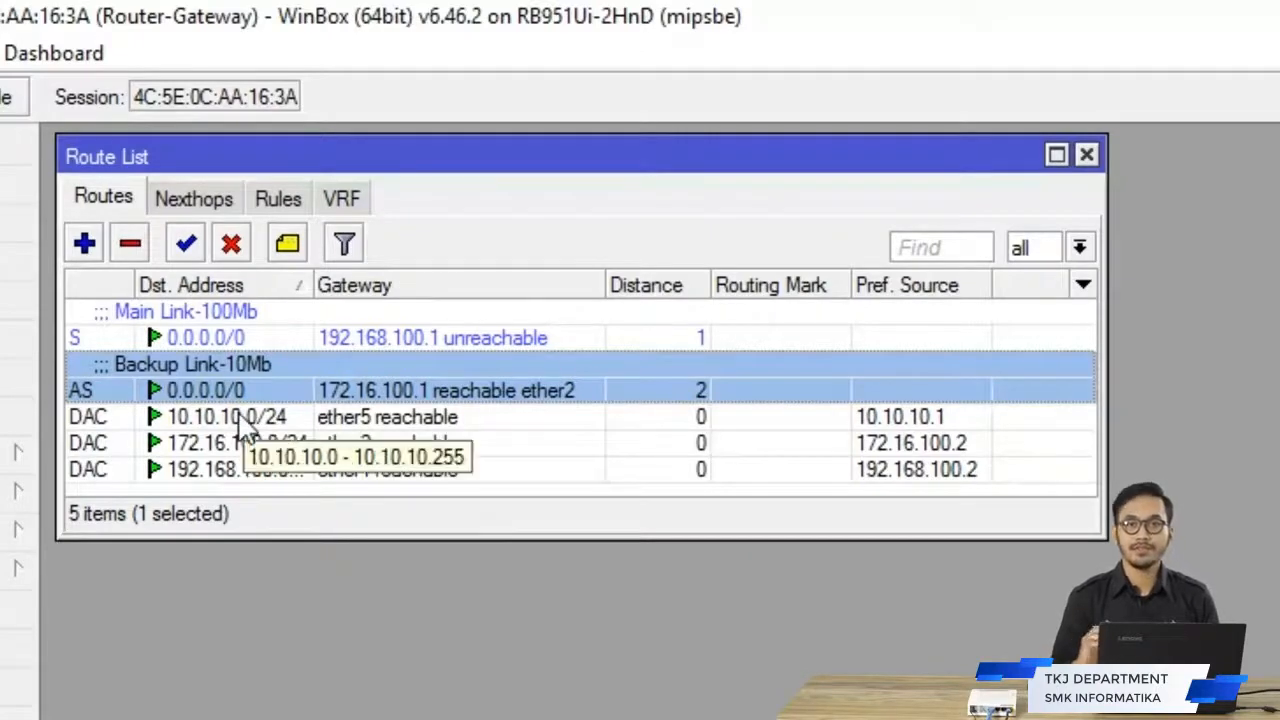
{"action": "left_click", "coordinate": [325, 338]}
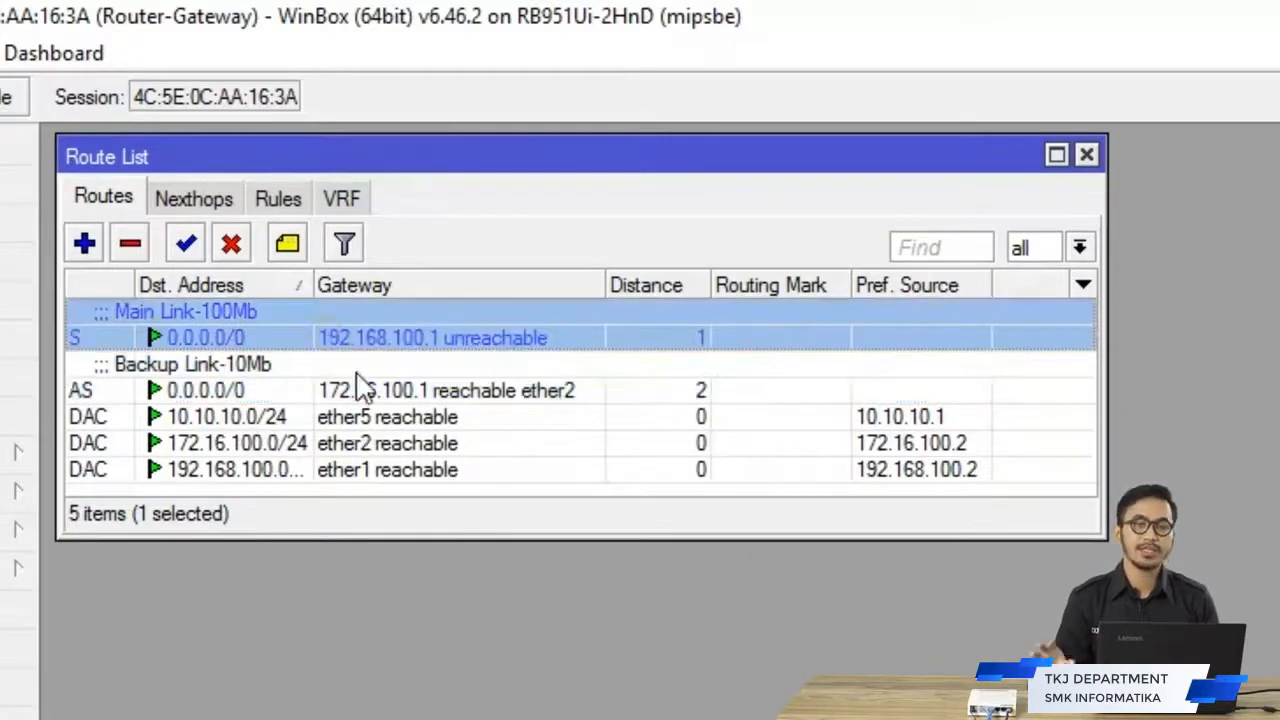